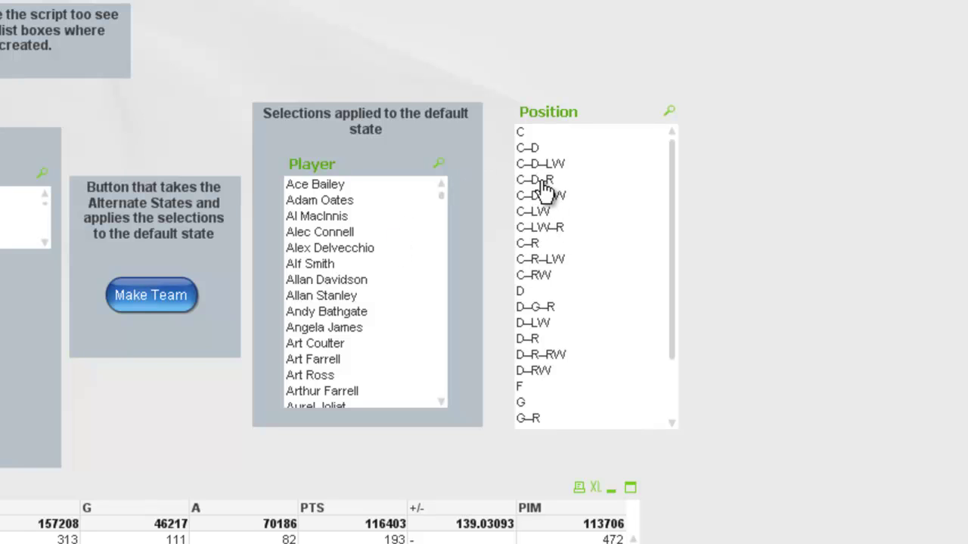
Filter the players by position C and pick Bill Cowley, switch to position G, and clear the position filter.
{"action": "left_click", "coordinate": [522, 133]}
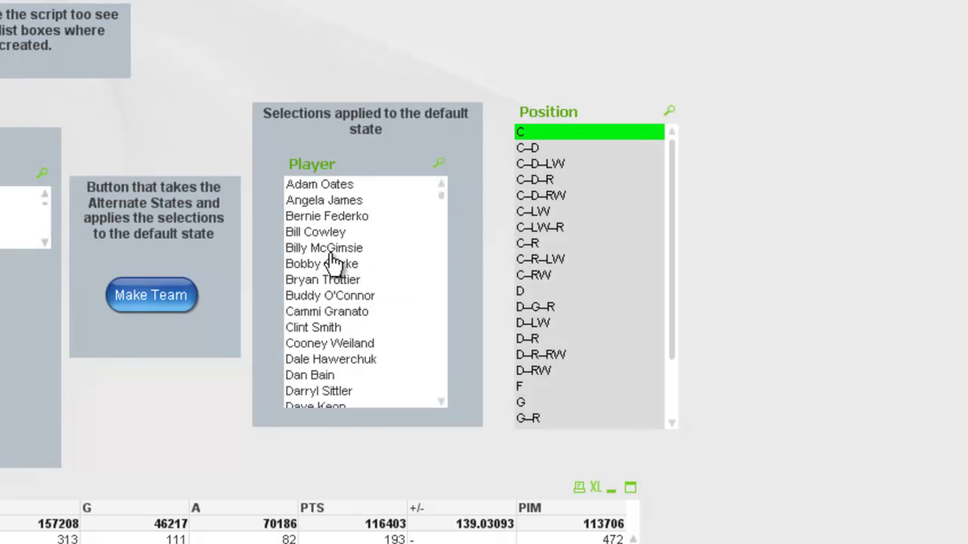
{"action": "left_click", "coordinate": [333, 233]}
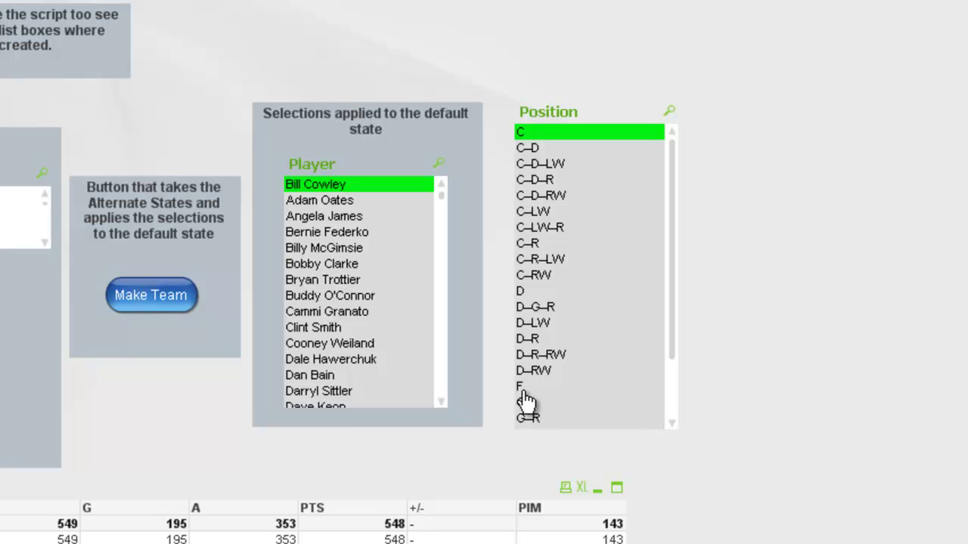
{"action": "left_click", "coordinate": [526, 402]}
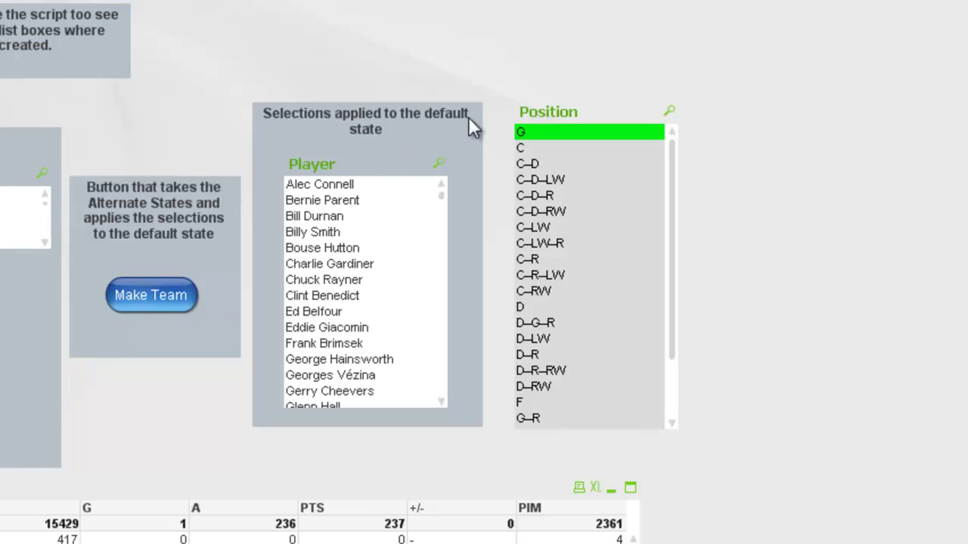
{"action": "left_click", "coordinate": [537, 135]}
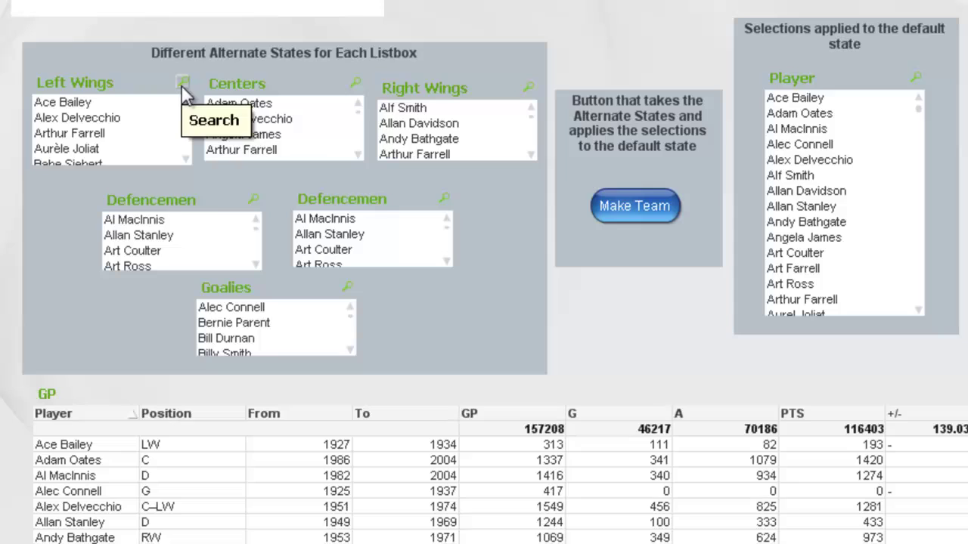
Find and select Bobby Hull in the Left Wings list and Wayne Gretzky in the Centers list.
{"action": "left_click", "coordinate": [136, 174]}
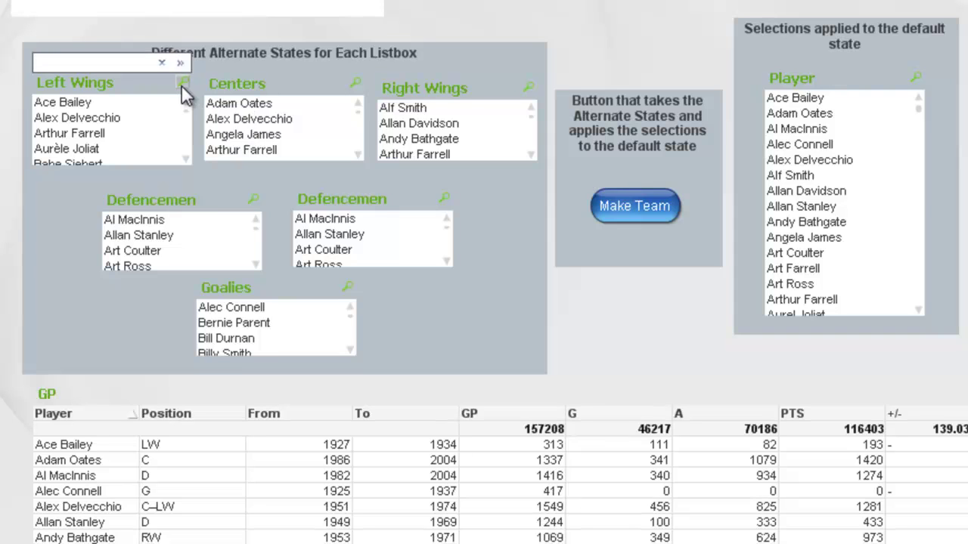
{"action": "type", "text": "hull"}
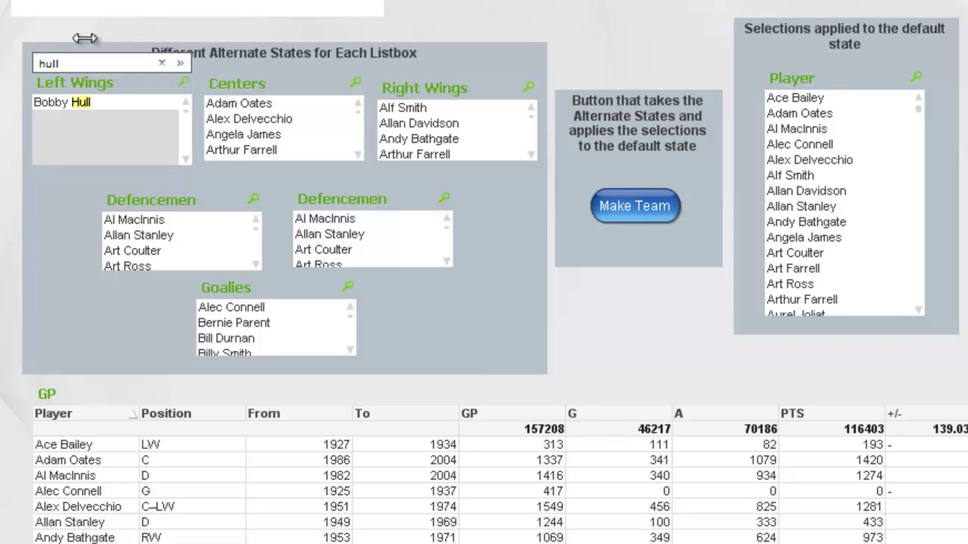
{"action": "left_click", "coordinate": [56, 102]}
{"action": "left_click", "coordinate": [354, 82]}
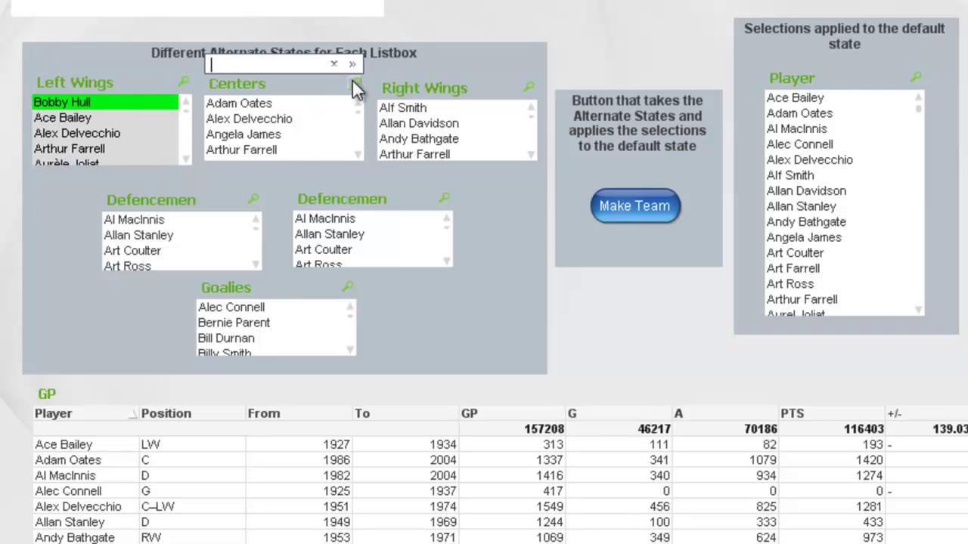
{"action": "type", "text": "w"}
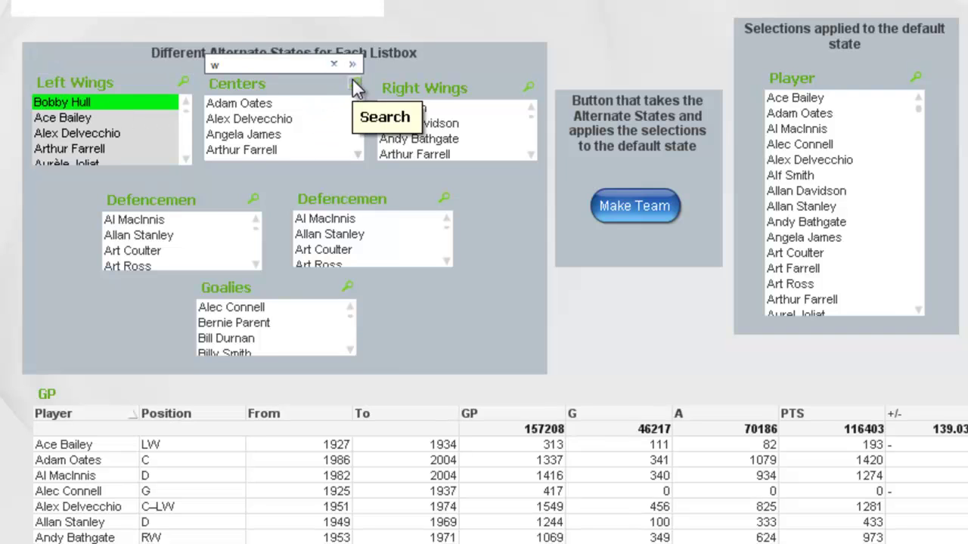
{"action": "type", "text": "ay"}
{"action": "left_click", "coordinate": [272, 104]}
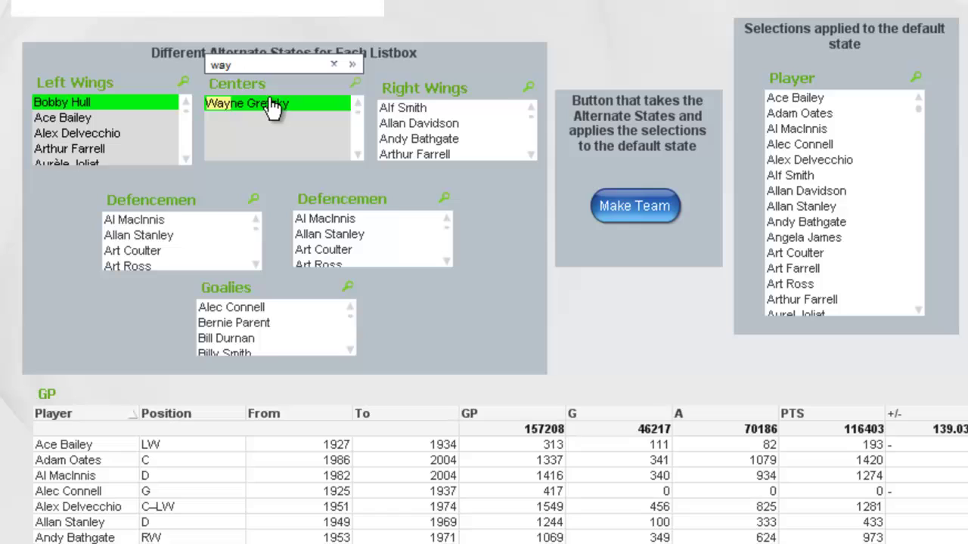
Search the Right Wings list for "mau" and select Maurice Richard.
{"action": "left_click", "coordinate": [525, 89]}
{"action": "type", "text": "mau"}
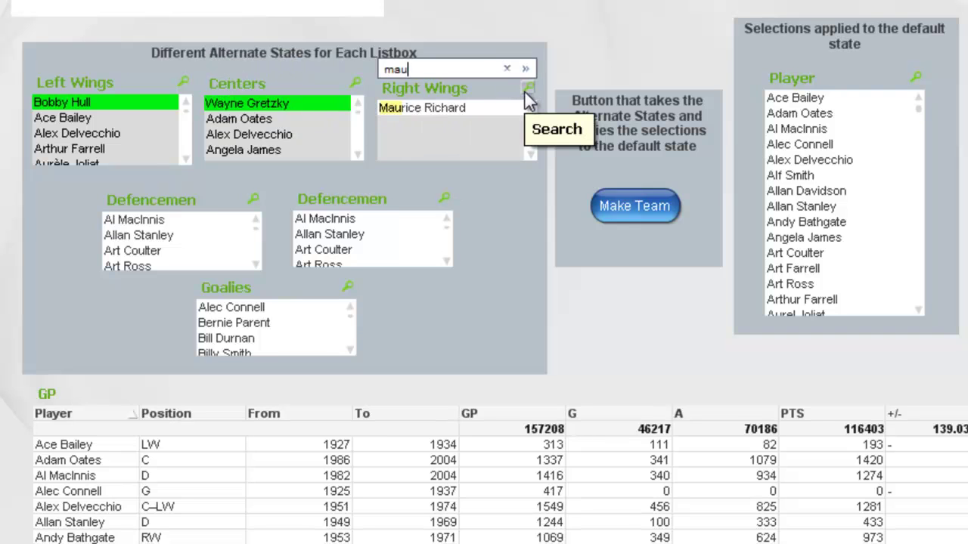
{"action": "left_click", "coordinate": [491, 109]}
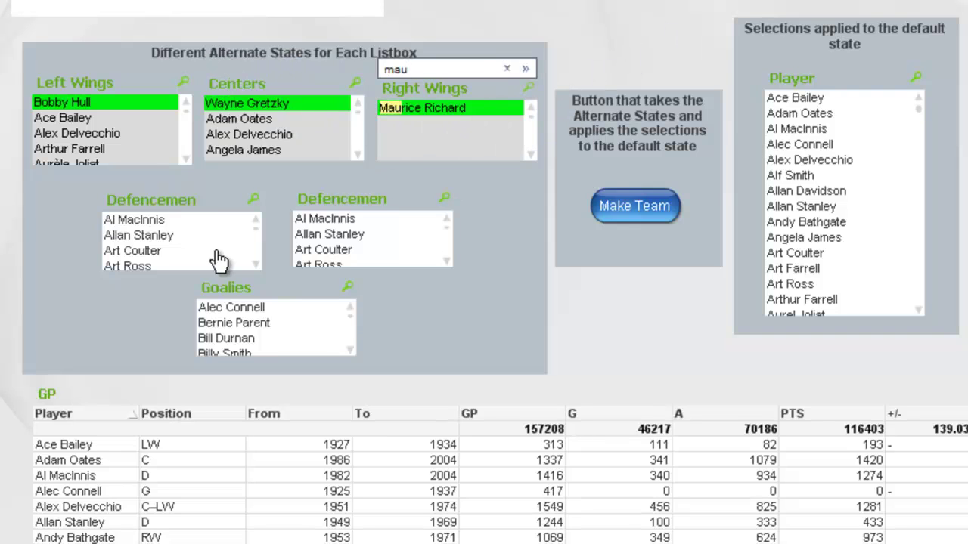
Find and select Tim Horton in the first Defencemen list and Paul Coffey in the second one.
{"action": "left_click", "coordinate": [249, 202]}
{"action": "type", "text": "tim*"}
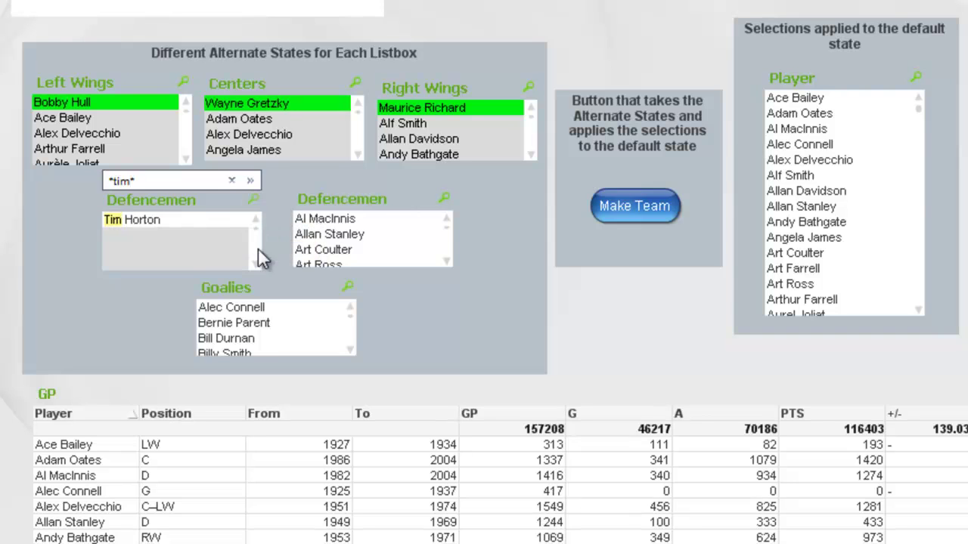
{"action": "left_click", "coordinate": [184, 220]}
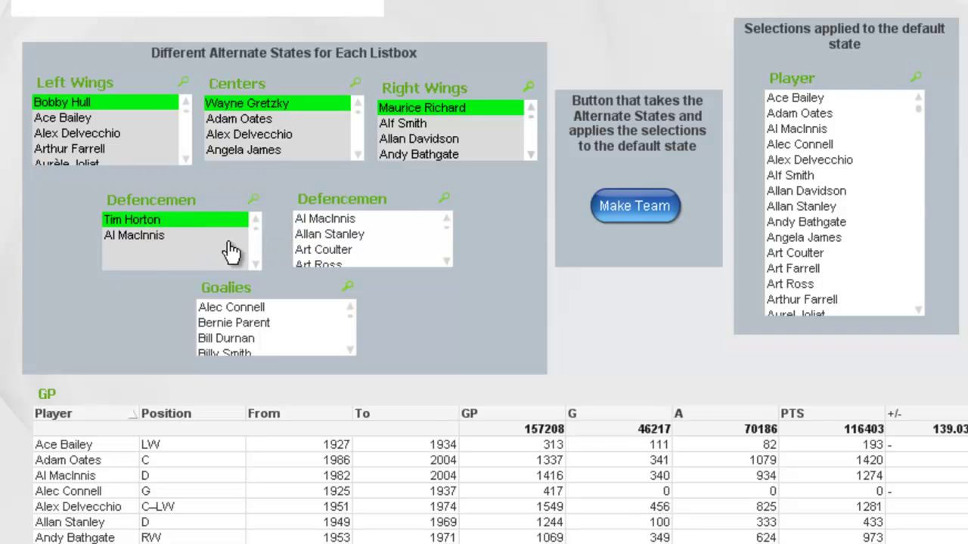
{"action": "left_click", "coordinate": [442, 202]}
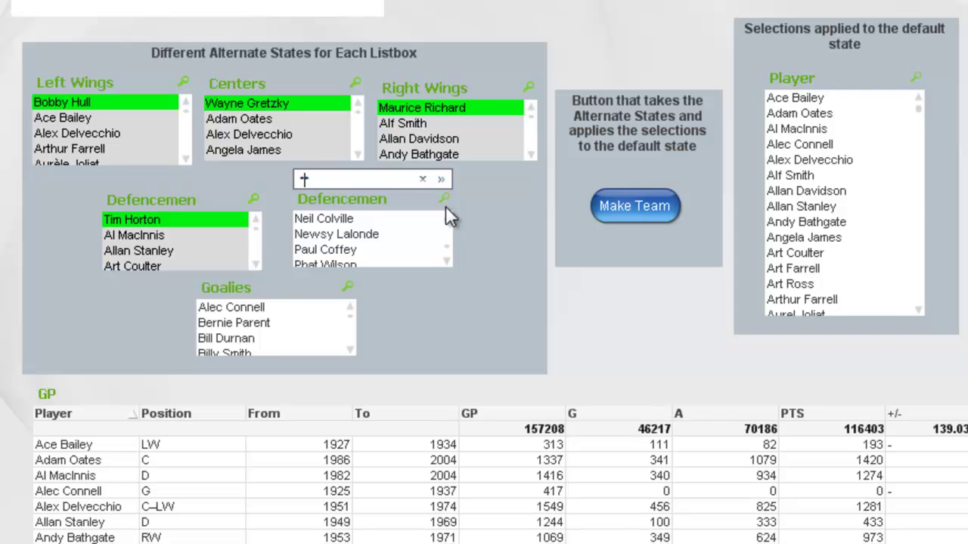
{"action": "type", "text": "paul*"}
{"action": "left_click", "coordinate": [443, 221]}
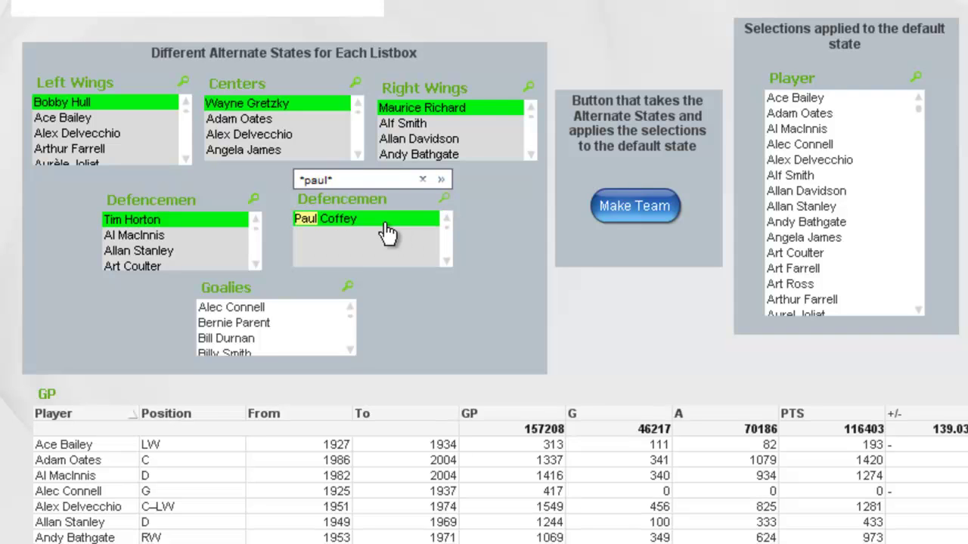
Find and select Jacques Plante in the Goalies list and apply all the picks to the default state with Make Team.
{"action": "left_click", "coordinate": [348, 288]}
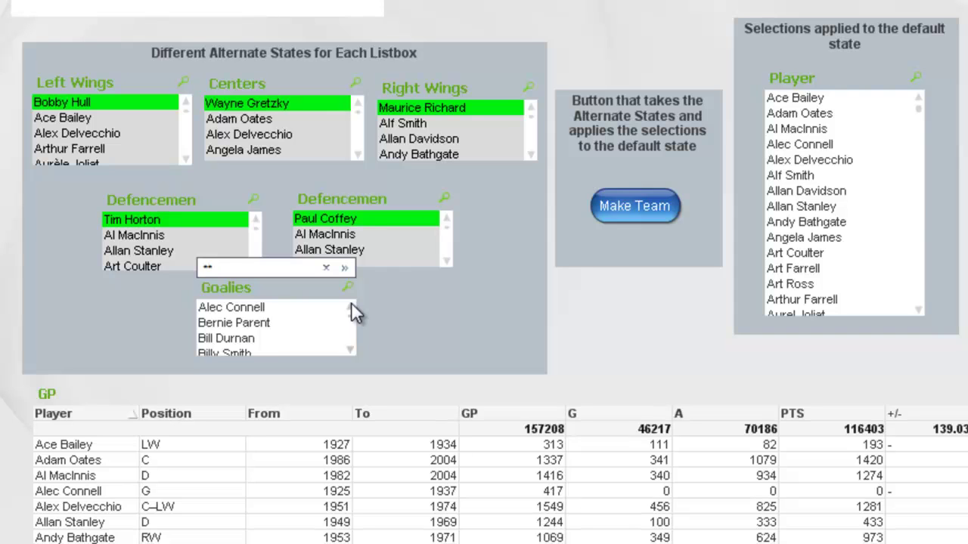
{"action": "type", "text": "pal"}
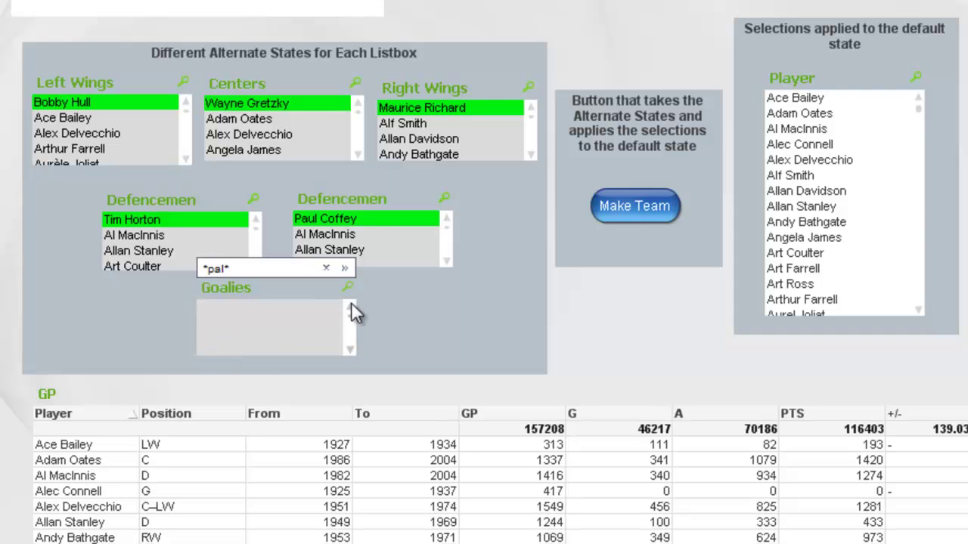
{"action": "key", "text": "BackSpace"}
{"action": "key", "text": "BackSpace"}
{"action": "type", "text": "la"}
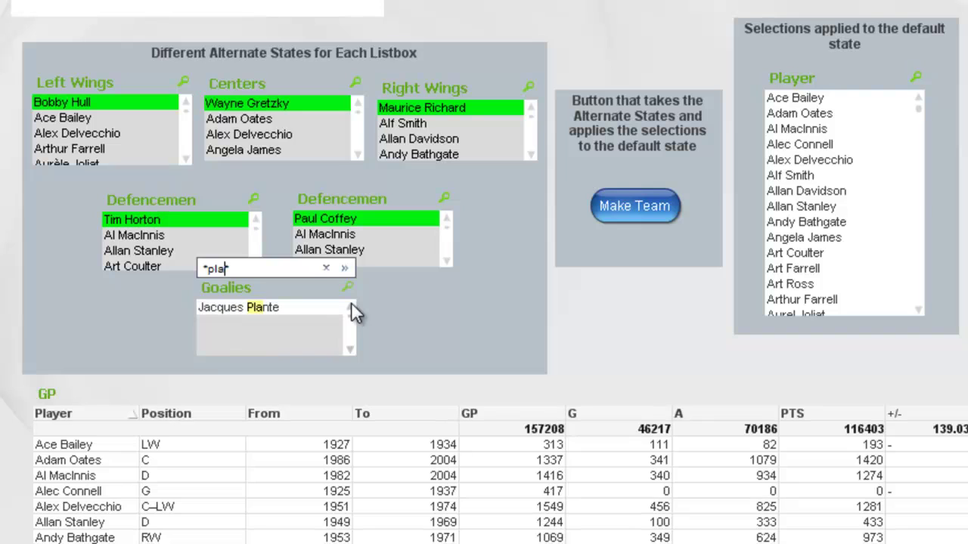
{"action": "left_click", "coordinate": [257, 308]}
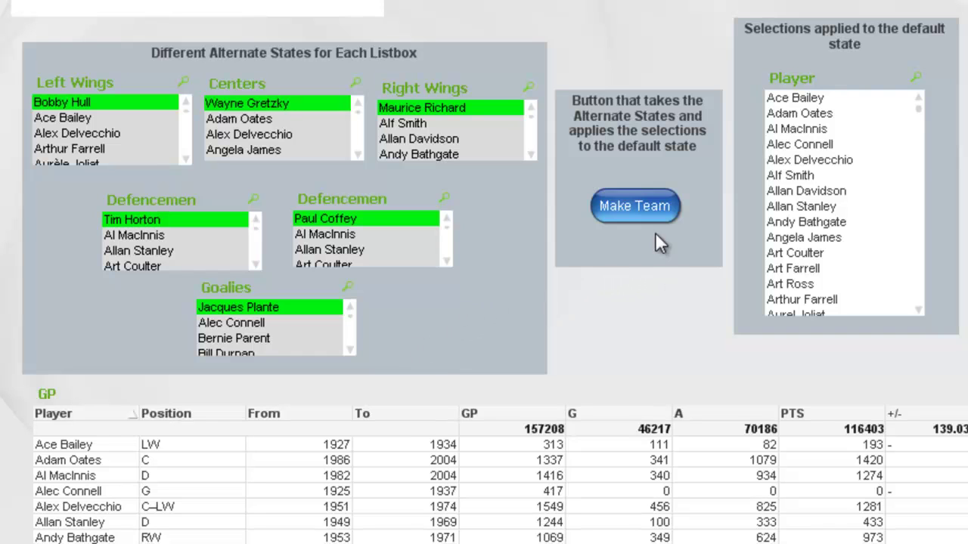
{"action": "left_click", "coordinate": [640, 207]}
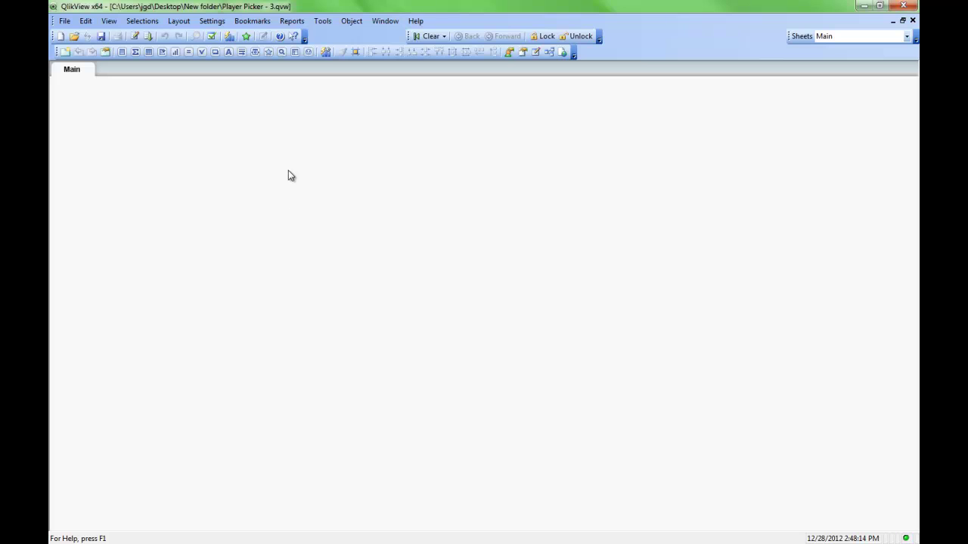
Review the load script of Player Picker - 3.qvw and its table structure, moving the Sheet2 table closer to Sheet3.
{"action": "left_click", "coordinate": [136, 37]}
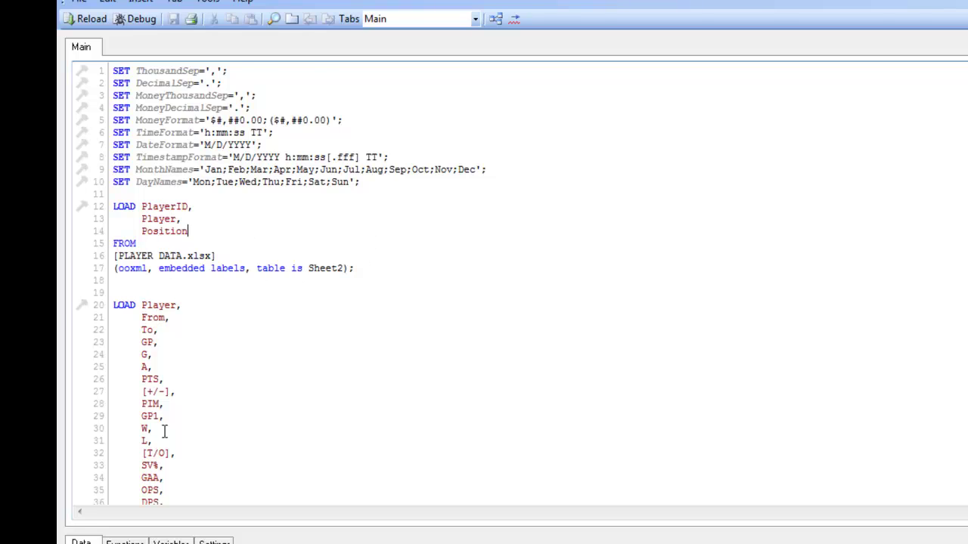
{"action": "scroll", "coordinate": [167, 424], "scroll_direction": "down", "scroll_amount": 3}
{"action": "scroll", "coordinate": [179, 428], "scroll_direction": "up", "scroll_amount": 3}
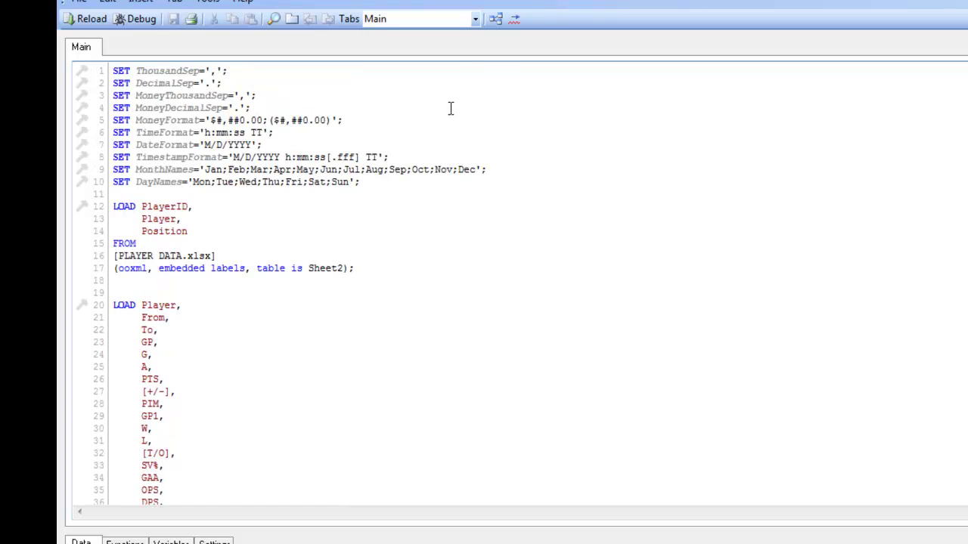
{"action": "left_click", "coordinate": [495, 20]}
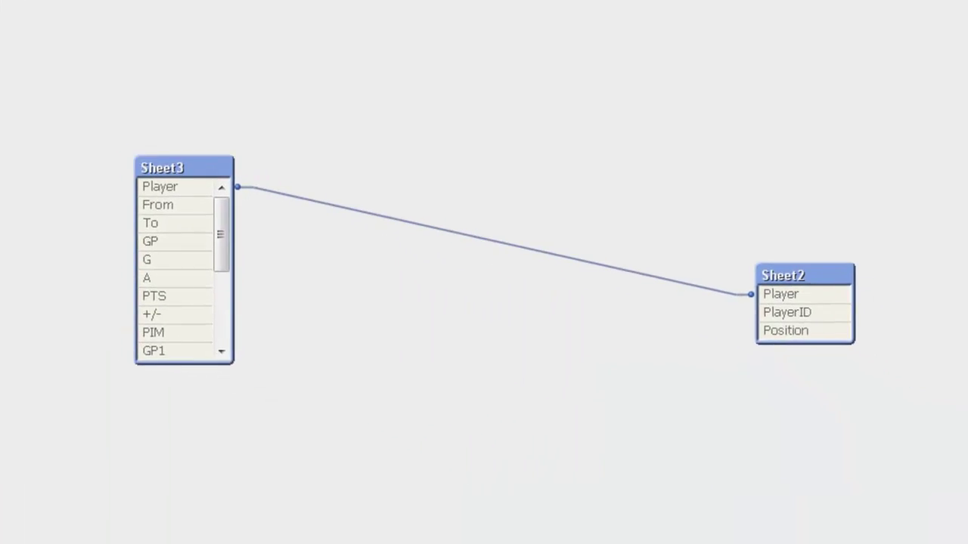
{"action": "left_click_drag", "start_coordinate": [805, 257], "coordinate": [402, 180]}
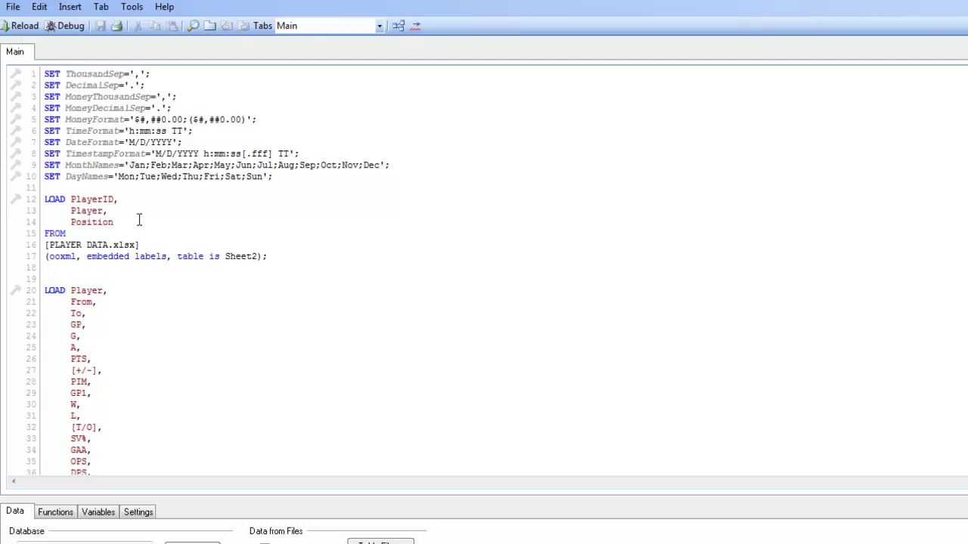
Add a comma after Position in the Sheet2 LOAD statement and start a new line for another field.
{"action": "type", "text": ","}
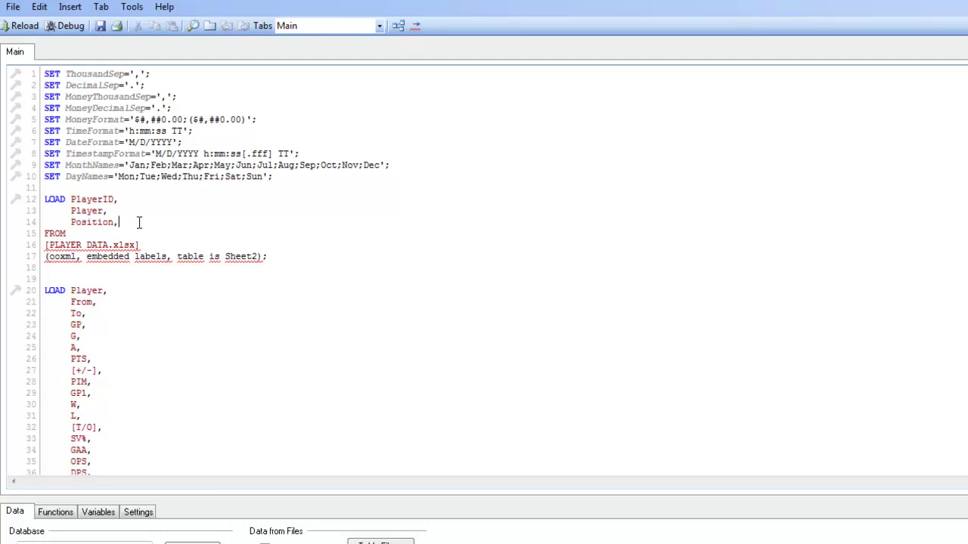
{"action": "key", "text": "Return"}
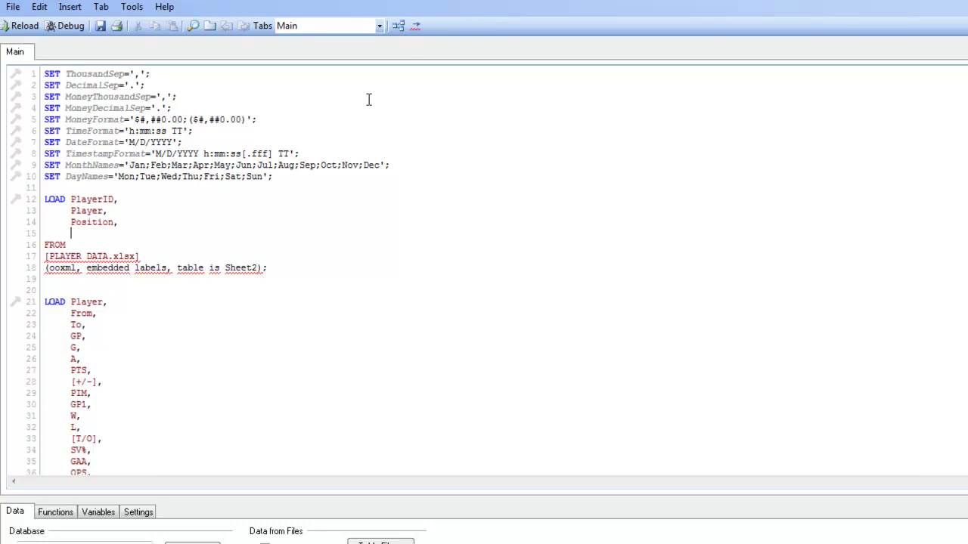
Preview the Sheet2 records in the table viewer to examine the Position values, and return to the script.
{"action": "left_click", "coordinate": [399, 27]}
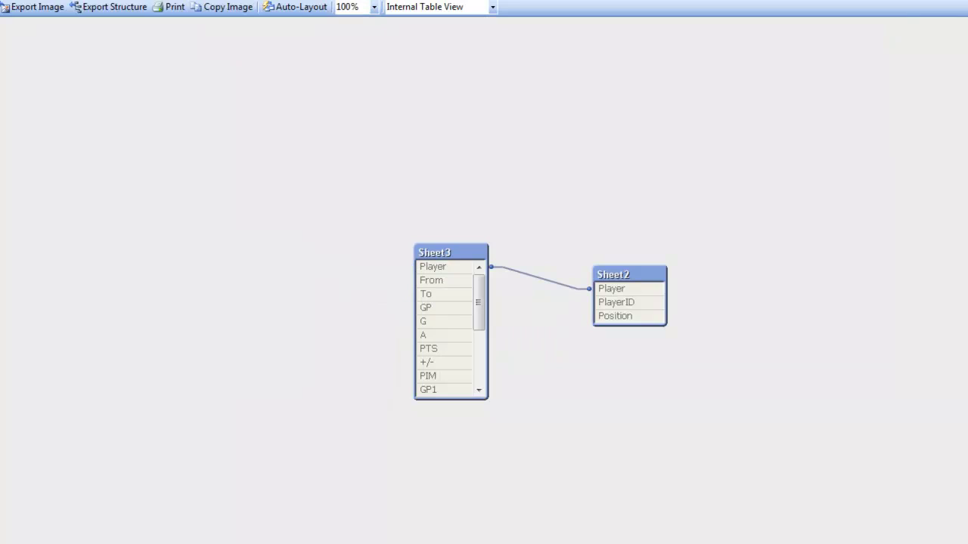
{"action": "right_click", "coordinate": [623, 294]}
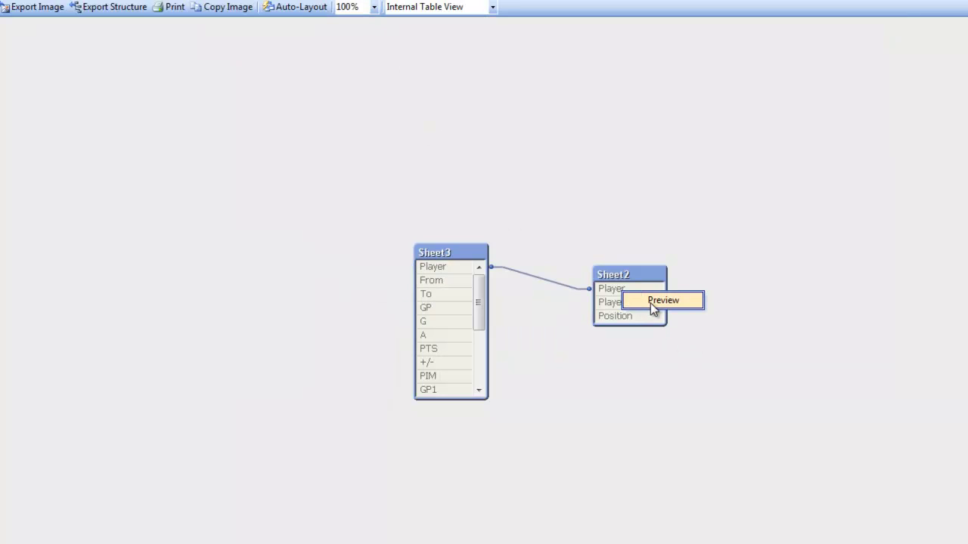
{"action": "left_click", "coordinate": [650, 302]}
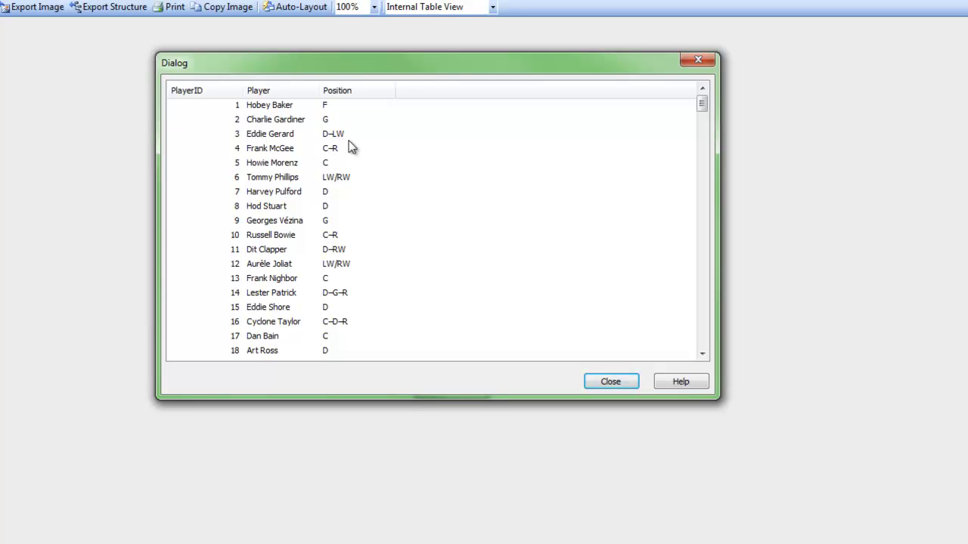
{"action": "left_click", "coordinate": [610, 382]}
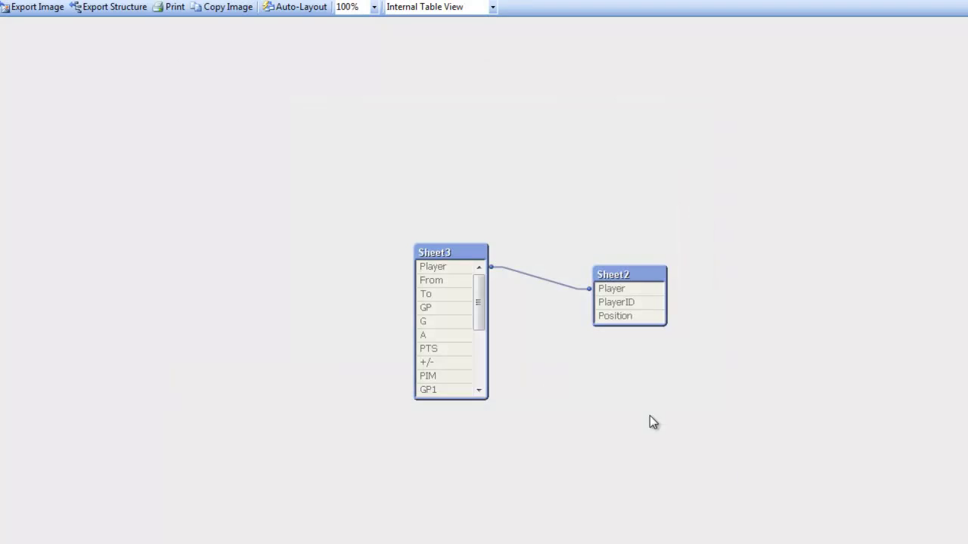
{"action": "key", "text": "Escape"}
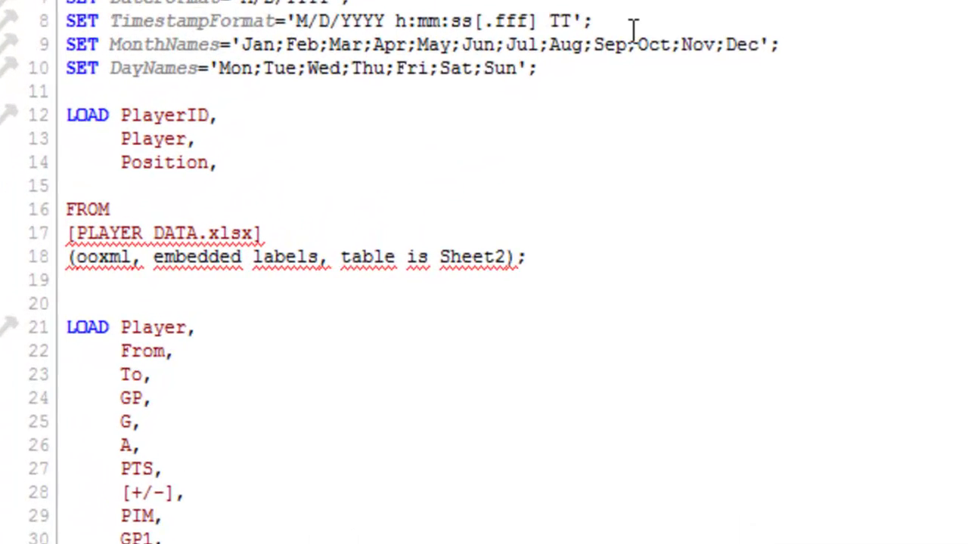
Begin a new field in the Sheet2 LOAD with the condition if(FindOneOf('D', Position) > 0.
{"action": "type", "text": "i"}
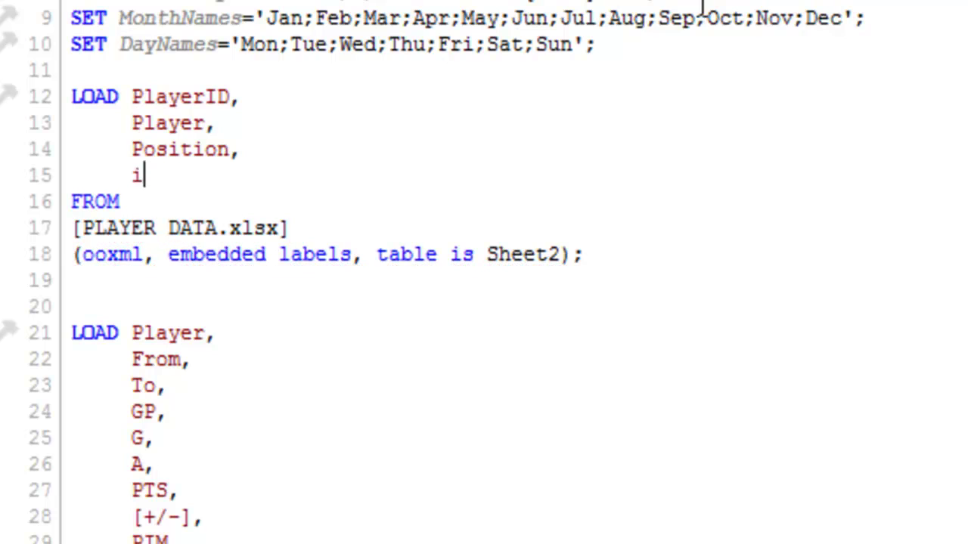
{"action": "type", "text": "f(Fin"}
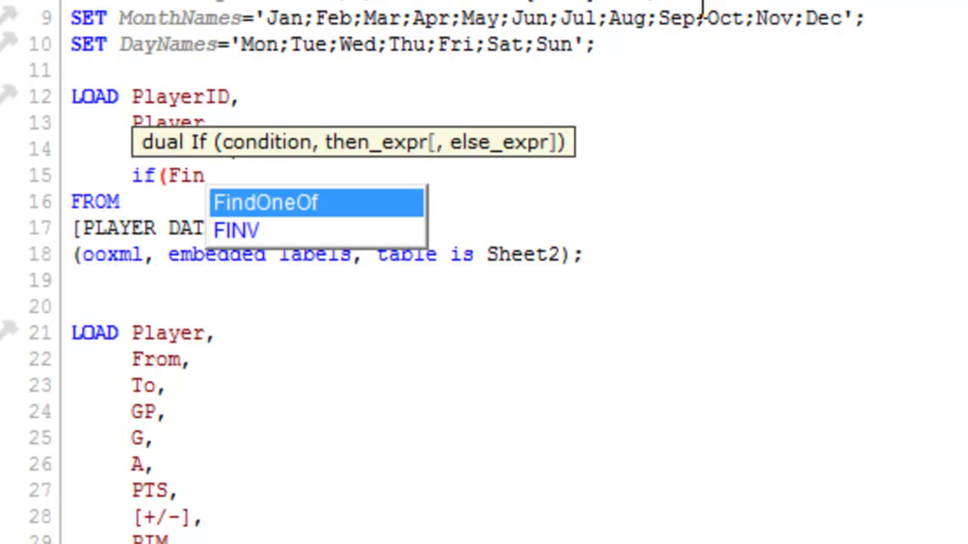
{"action": "key", "text": "Return"}
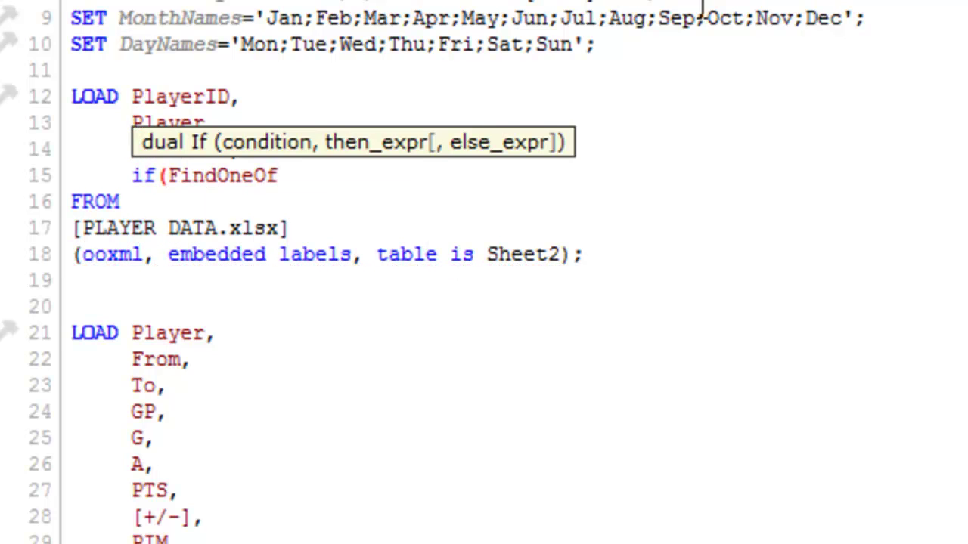
{"action": "type", "text": "('D'"}
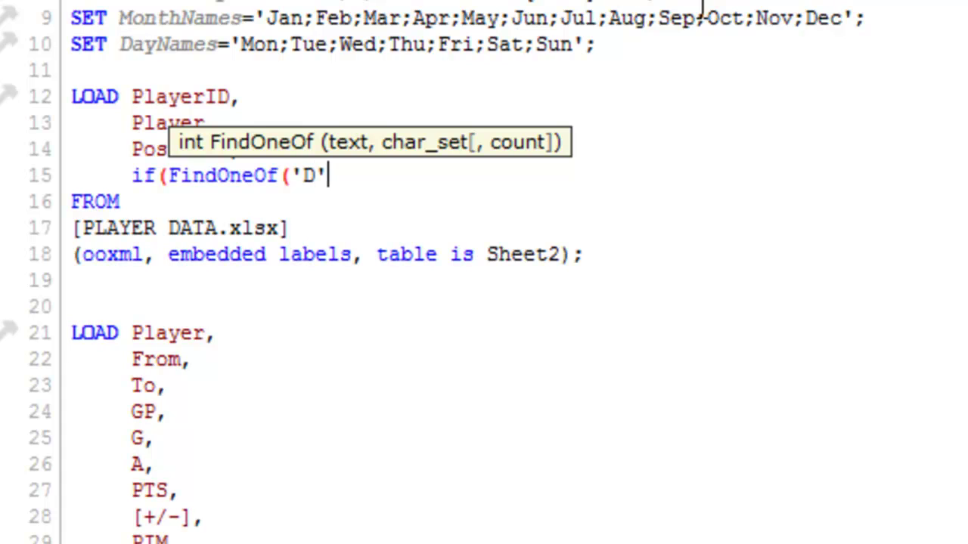
{"action": "type", "text": ", Position"}
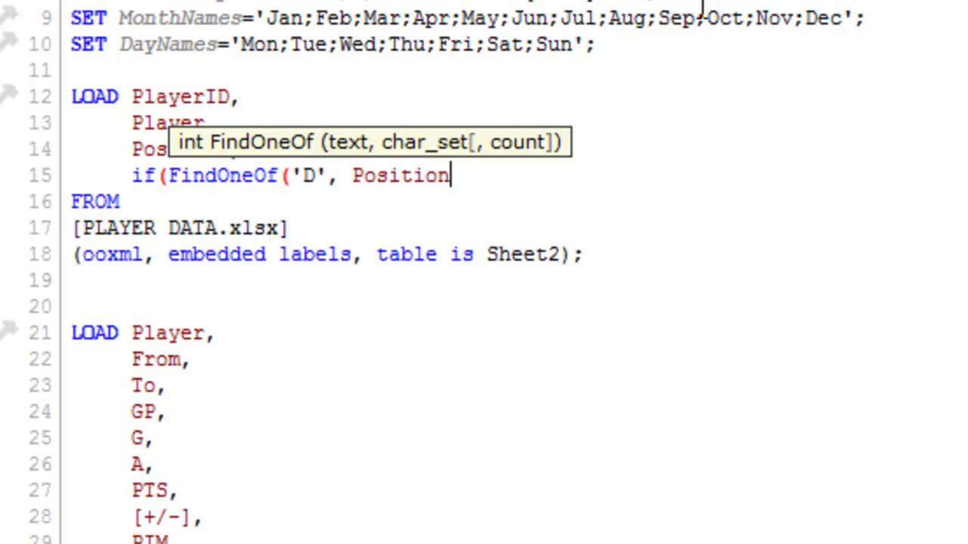
{"action": "type", "text": ") >0"}
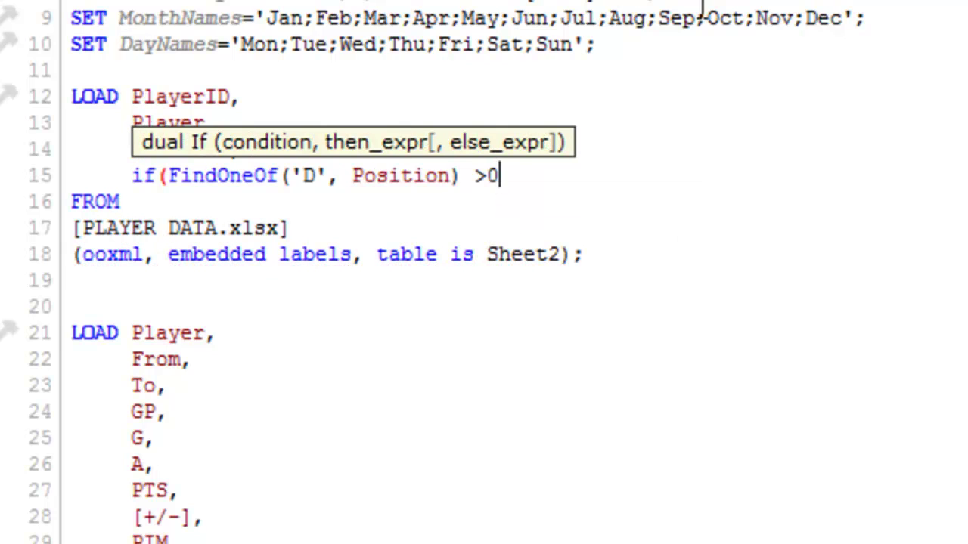
{"action": "key", "text": "Left"}
{"action": "key", "text": "Right"}
Complete the if expression to return Player, alias the field as Defencment, and end the line with a comma.
{"action": "type", "text": "m O"}
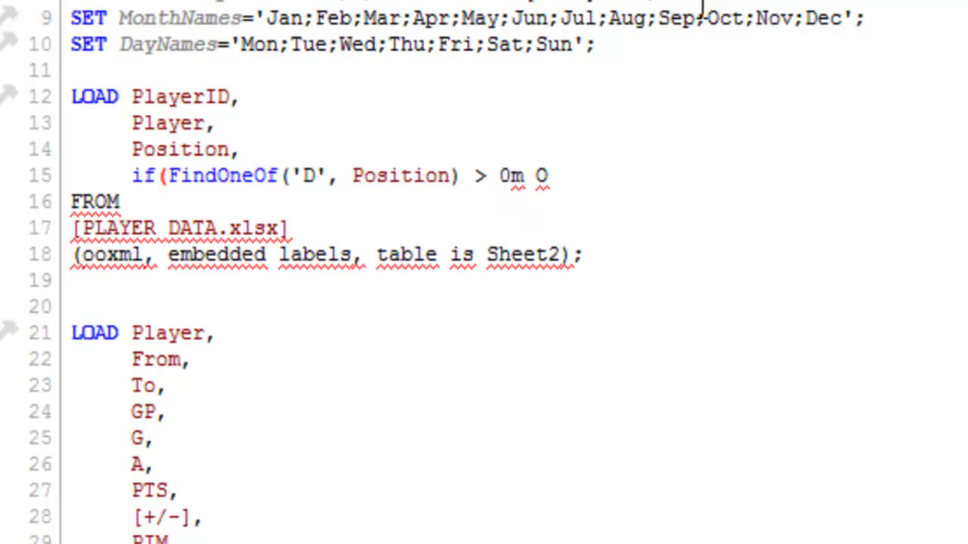
{"action": "key", "text": "BackSpace"}
{"action": "key", "text": "BackSpace"}
{"action": "key", "text": "BackSpace"}
{"action": "type", "text": ", Player) and"}
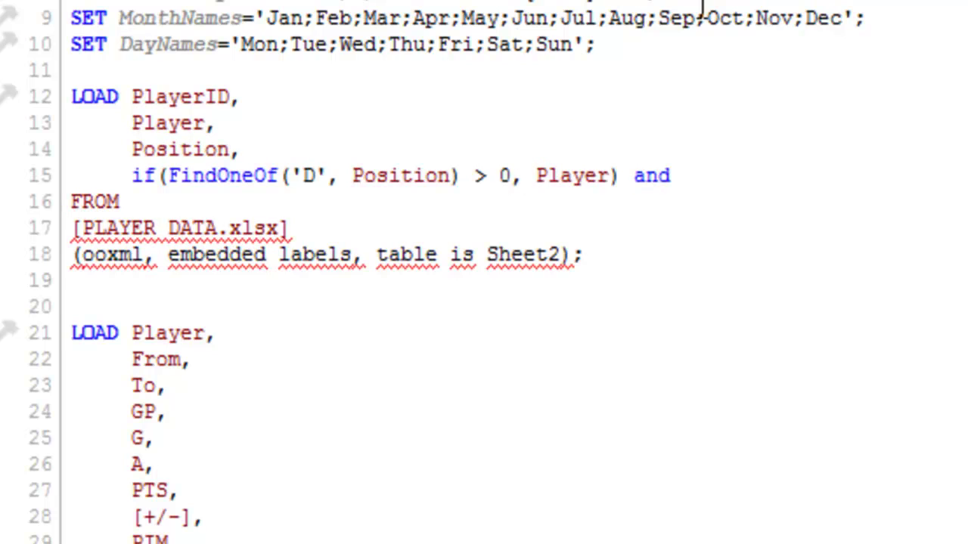
{"action": "key", "text": "BackSpace"}
{"action": "key", "text": "BackSpace"}
{"action": "type", "text": "s Defenc"}
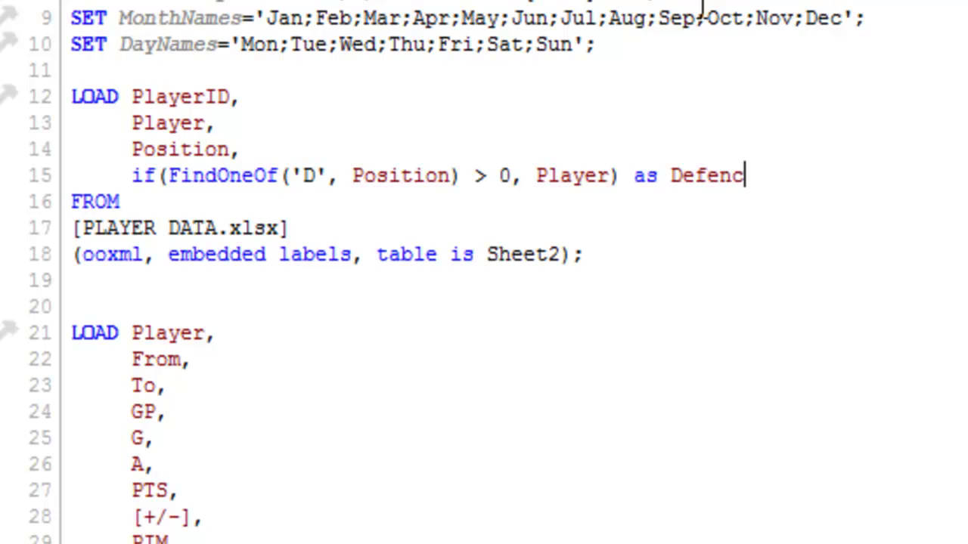
{"action": "type", "text": "ment,"}
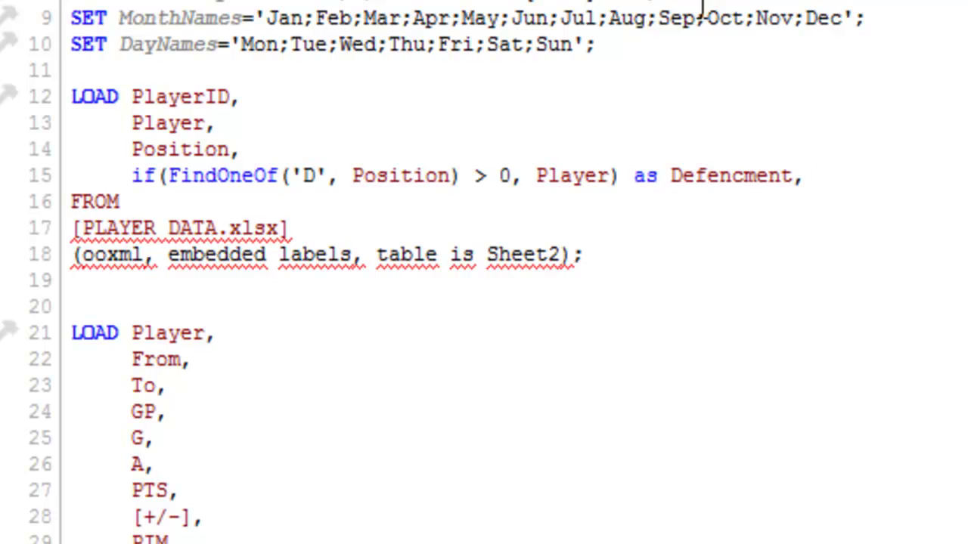
Insert the prepared position expressions for Centers, [Right Wings], [Left Wings] and Goalies below Defencment, removing the duplicate Defencemen line and extra indentation.
{"action": "key", "text": "Return"}
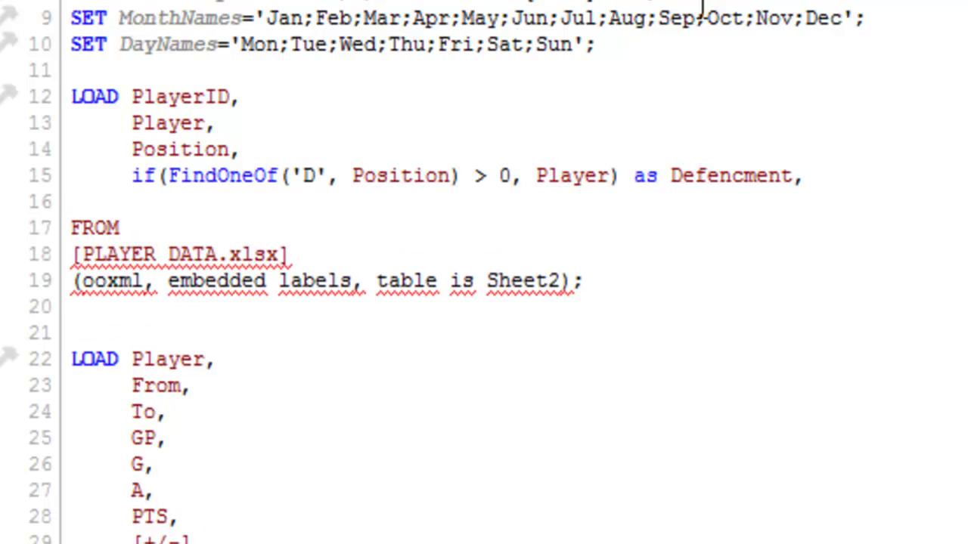
{"action": "type", "text": "if(FindOneOf('D',Position) > 0, Player) as Defencemen, \tif(FindOneOf('CF',Position) > 0, Player) as Centers, \tif(FindOneOf('RF',Position) > 0, Player) as [Right Wings], \tif(FindOneOf('LF',Position) > 0, Player) as [Left Wings], \tif(Position = 'G', Player) as Goalies"}
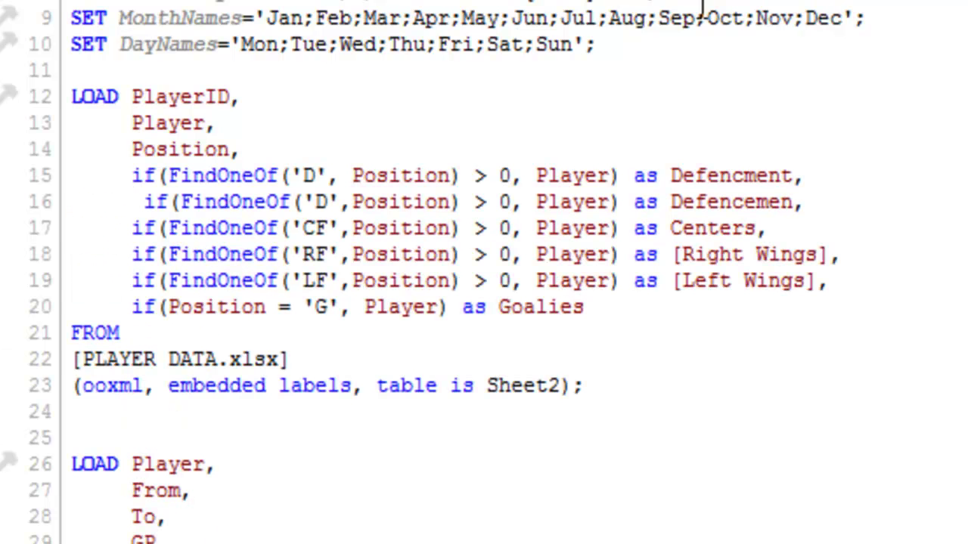
{"action": "triple_click", "coordinate": [149, 201]}
{"action": "key", "text": "Delete"}
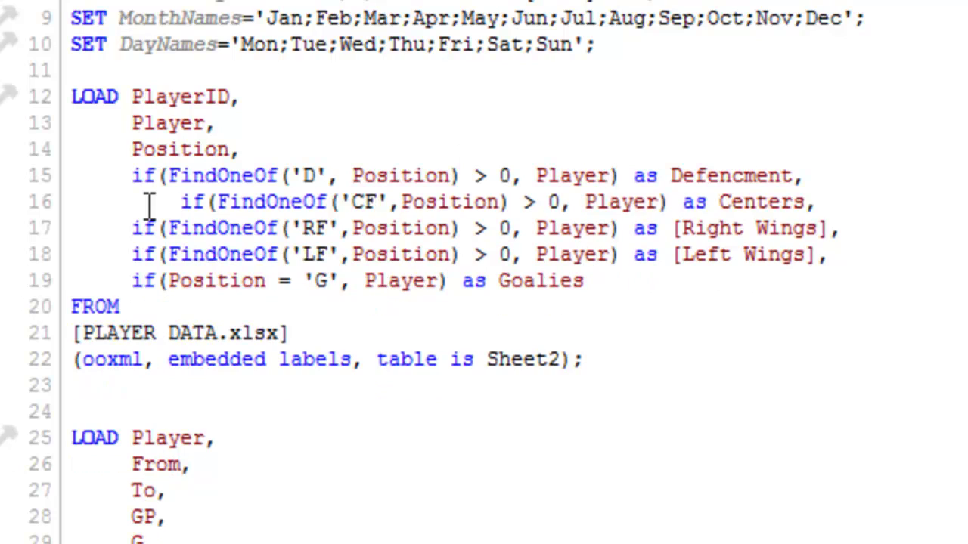
{"action": "key", "text": "Delete"}
{"action": "key", "text": "Delete"}
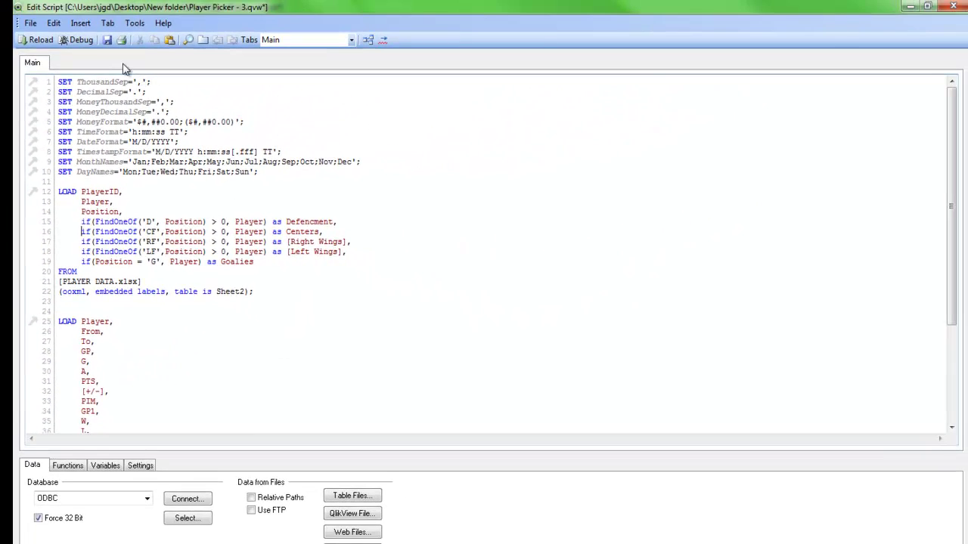
Reload the script and display Centers, Defencment, Goalies, Left Wings and Right Wings as list boxes on the Main sheet.
{"action": "left_click", "coordinate": [39, 41]}
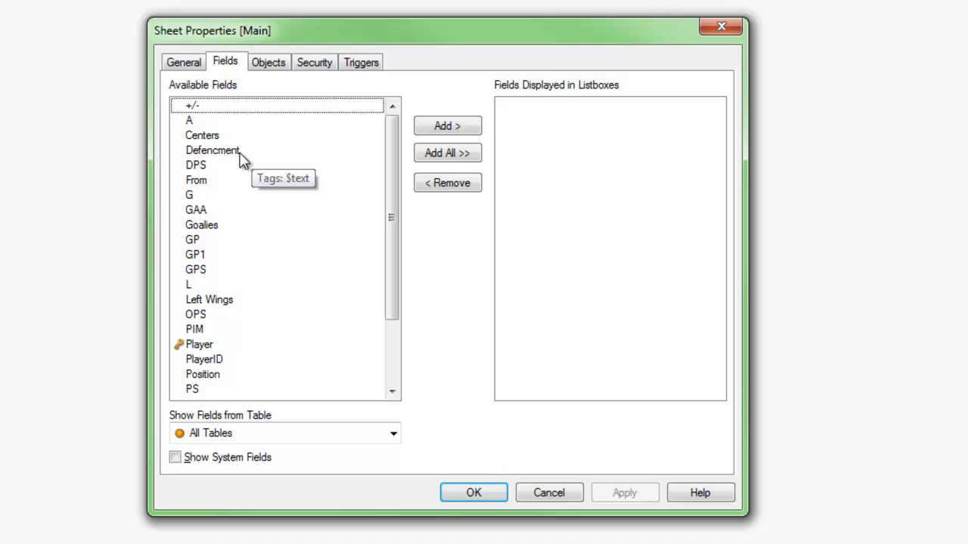
{"action": "left_click", "coordinate": [214, 140]}
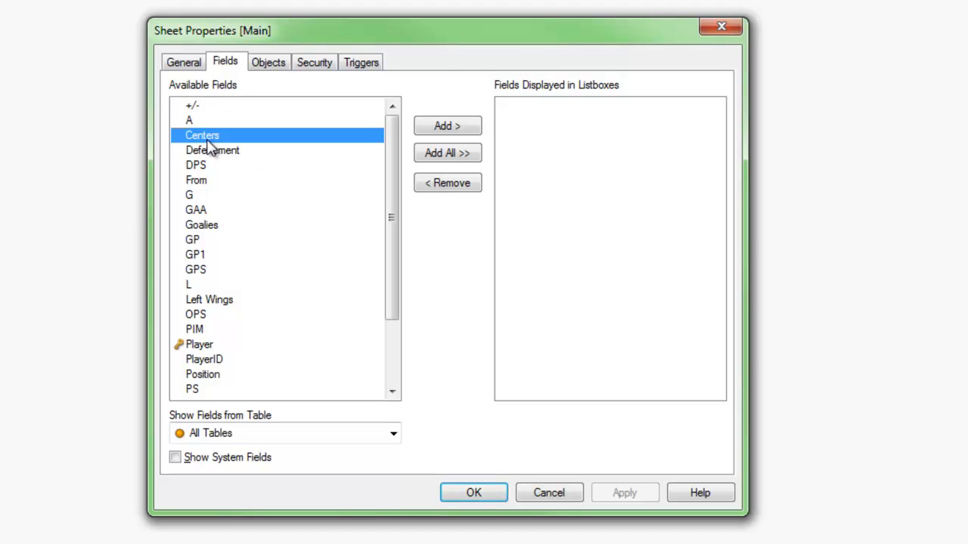
{"action": "key", "text": "shift+Down"}
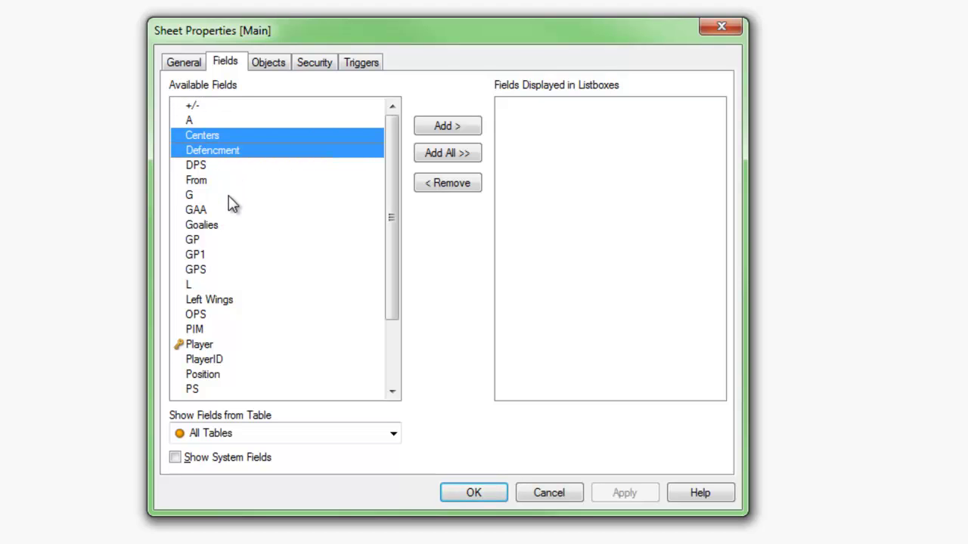
{"action": "left_click", "coordinate": [221, 226], "text": "ctrl"}
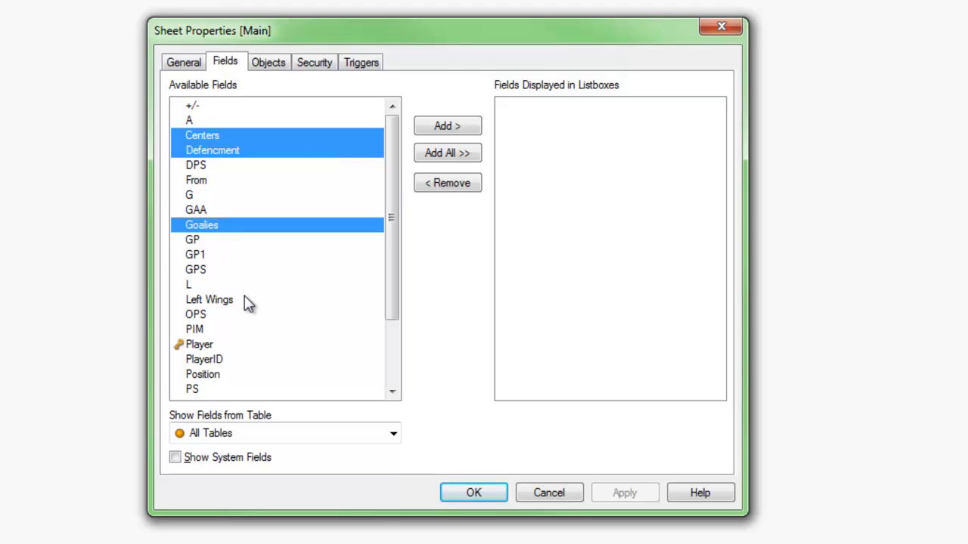
{"action": "left_click", "coordinate": [366, 301], "text": "ctrl"}
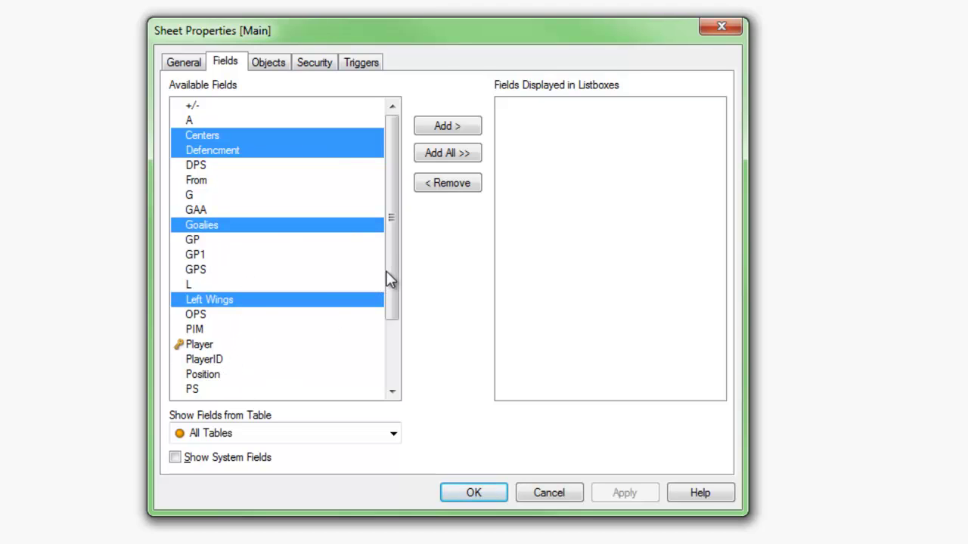
{"action": "scroll", "coordinate": [402, 382], "scroll_direction": "down", "scroll_amount": 2}
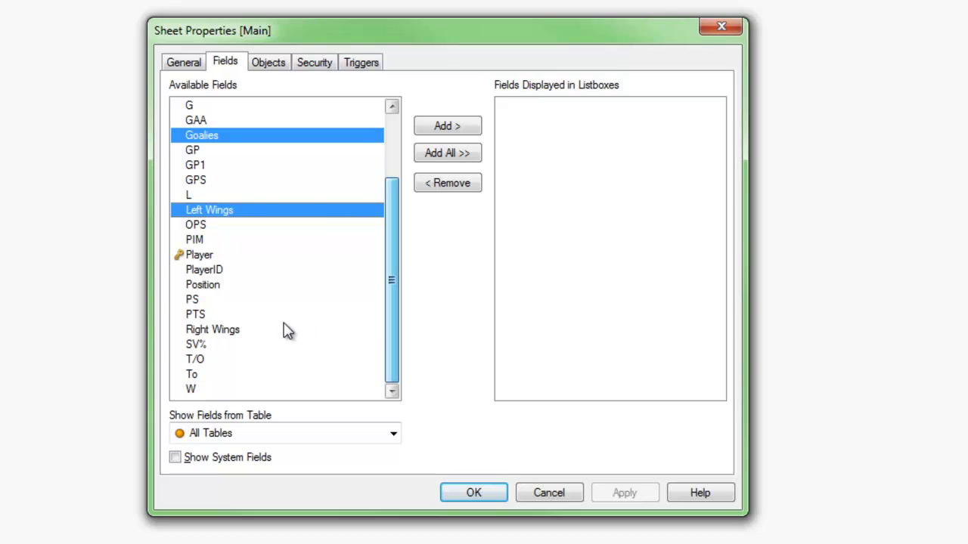
{"action": "left_click", "coordinate": [221, 331], "text": "ctrl"}
{"action": "left_click", "coordinate": [447, 125]}
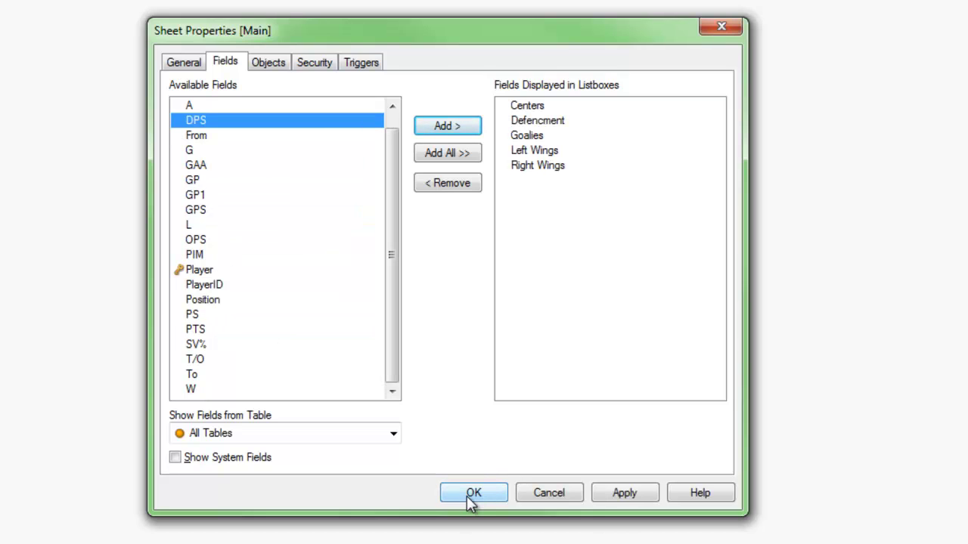
{"action": "left_click", "coordinate": [469, 493]}
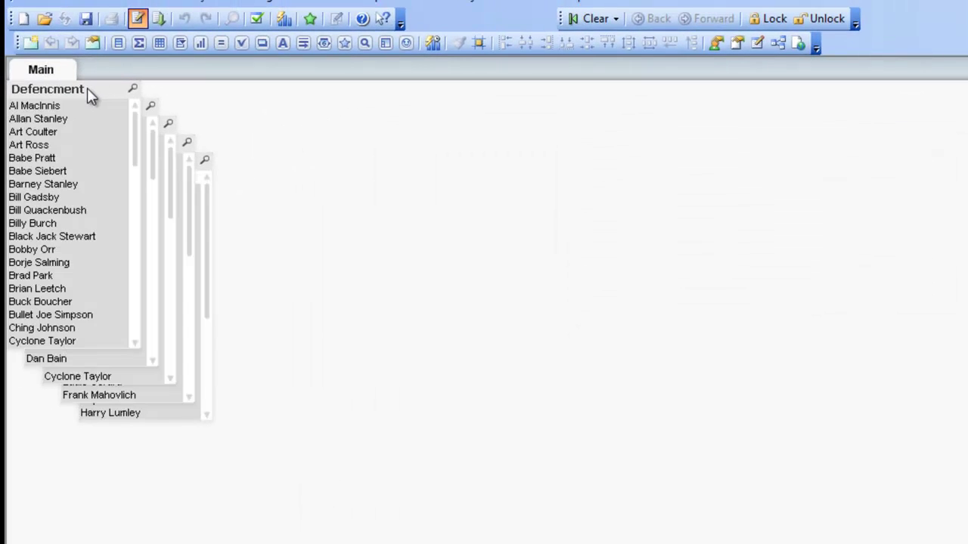
Shorten the Defencment list box and arrange the lists with the three forward positions in a row, Defencment below and Goalies lowest.
{"action": "left_click_drag", "start_coordinate": [87, 88], "coordinate": [499, 154]}
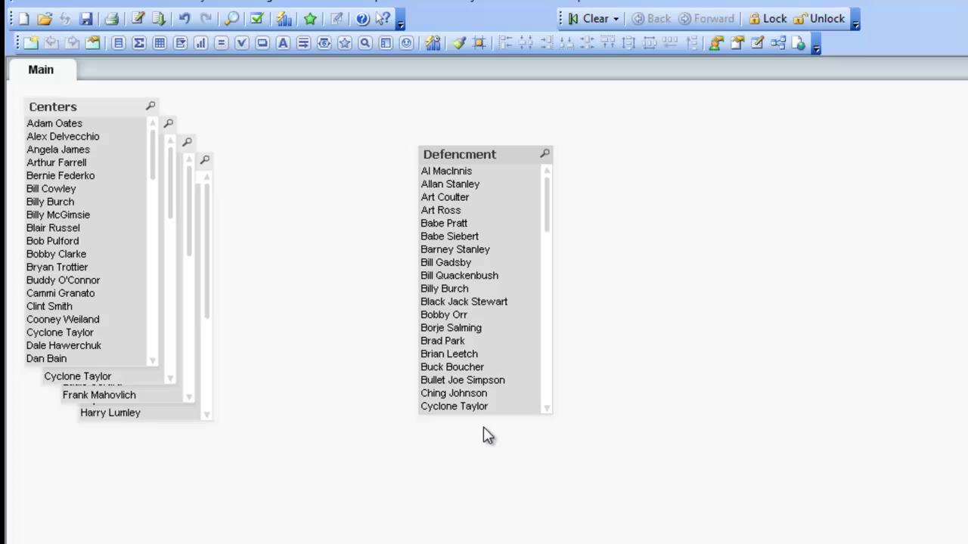
{"action": "left_click_drag", "start_coordinate": [480, 415], "coordinate": [478, 264]}
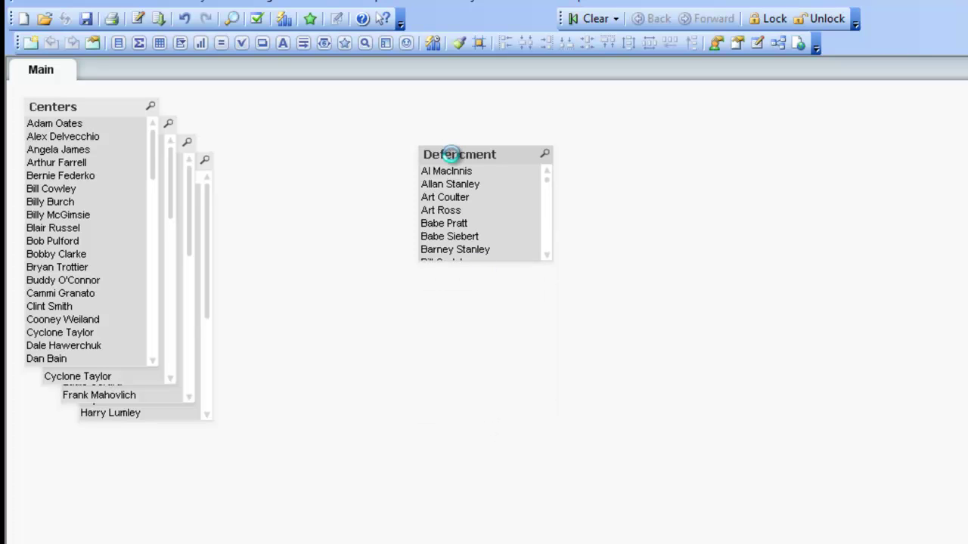
{"action": "left_click_drag", "start_coordinate": [460, 166], "coordinate": [163, 481]}
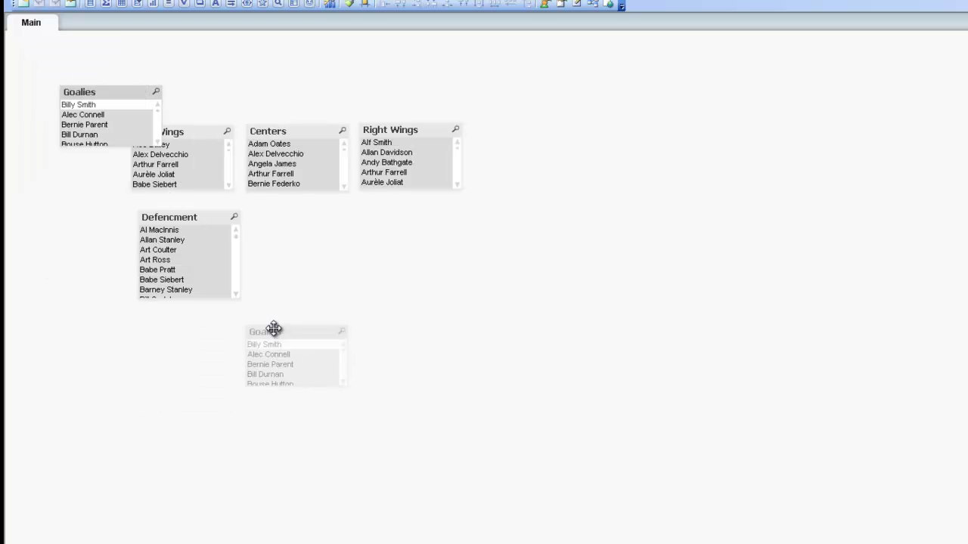
{"action": "left_click_drag", "start_coordinate": [275, 328], "coordinate": [257, 292]}
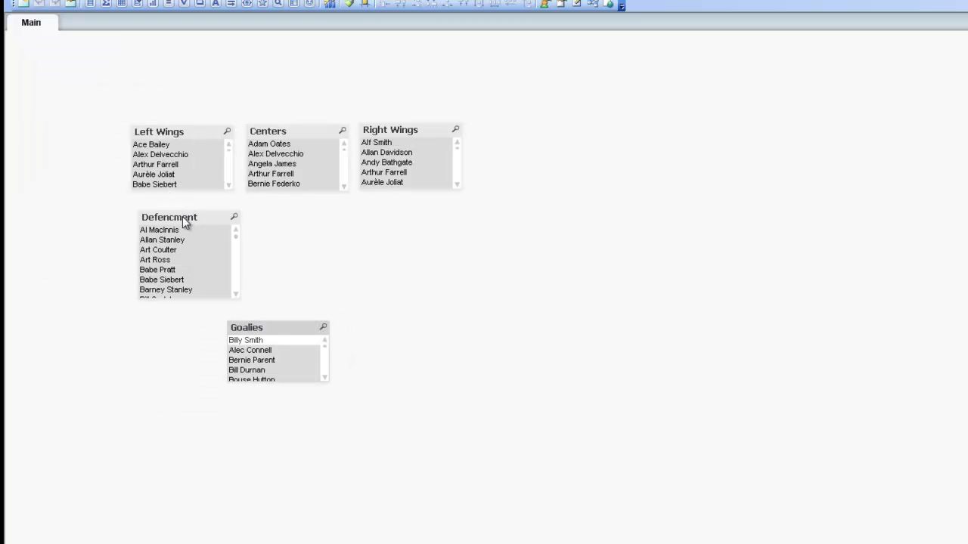
Duplicate the Defencment list box and align the two copies side by side between the forwards and Goalies.
{"action": "left_click", "coordinate": [181, 222]}
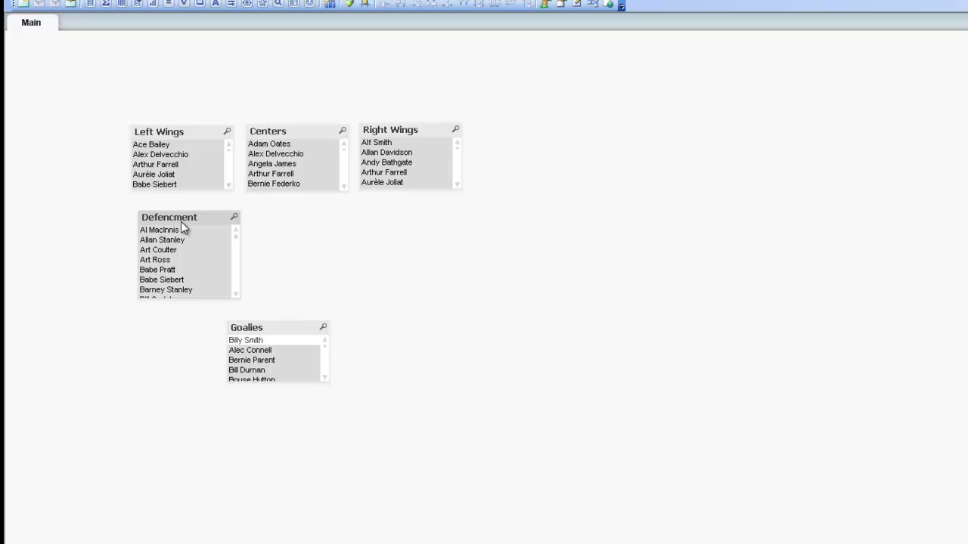
{"action": "key", "text": "ctrl+v"}
{"action": "left_click", "coordinate": [330, 224]}
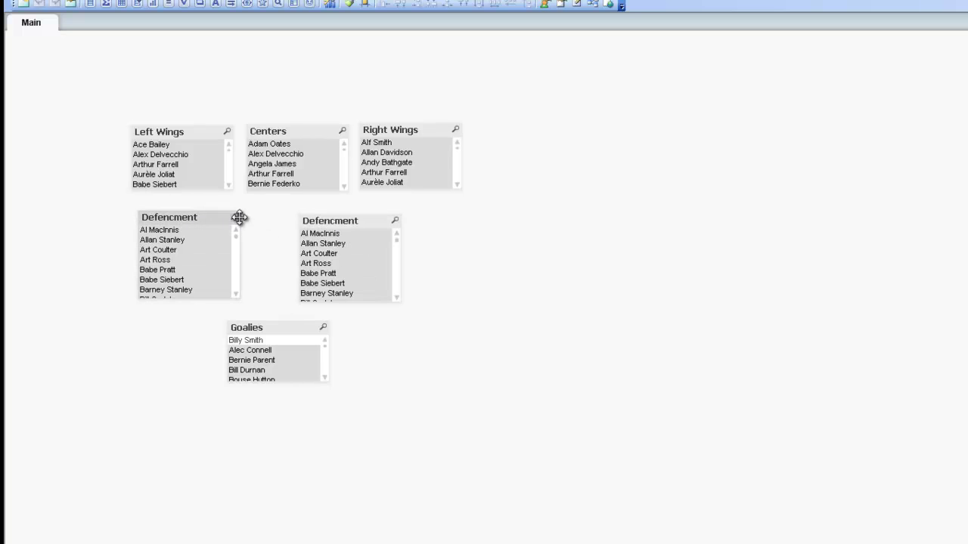
{"action": "mouse_move", "coordinate": [239, 218]}
{"action": "left_mouse_down"}
{"action": "mouse_move", "coordinate": [249, 219]}
{"action": "mouse_move", "coordinate": [240, 229]}
{"action": "left_mouse_up"}
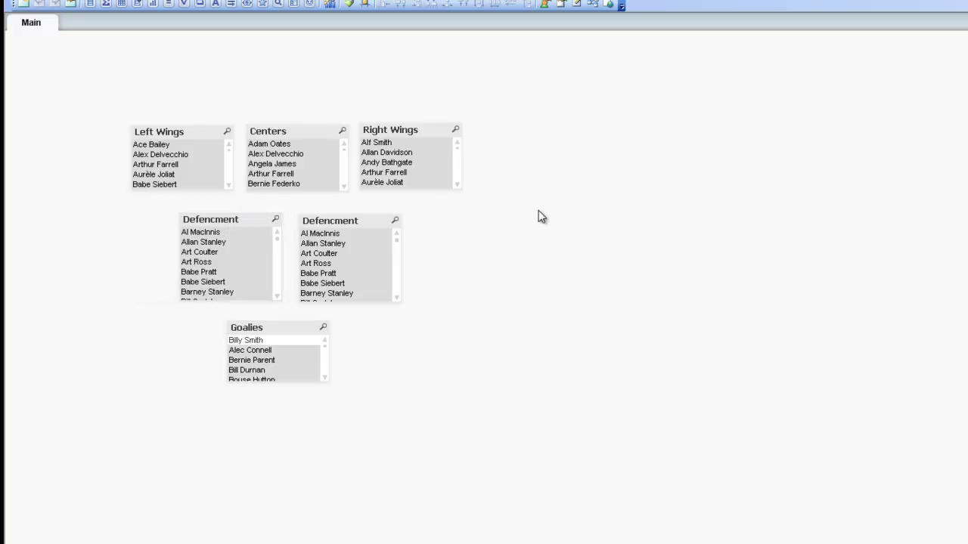
{"action": "left_click_drag", "start_coordinate": [361, 224], "coordinate": [359, 221]}
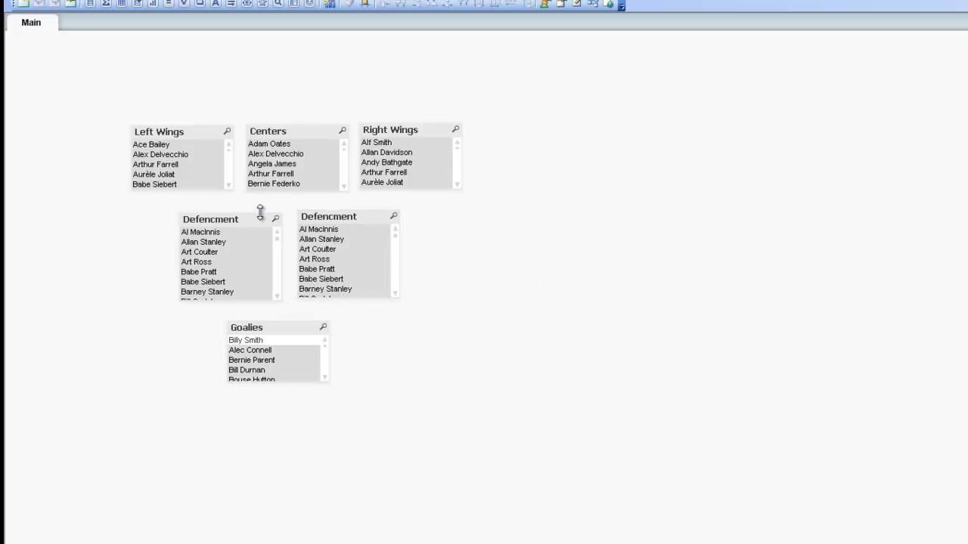
Test the shared selections by picking Alex Delvecchio in Left Wings and Art Coulter in the second Defencment list.
{"action": "left_click", "coordinate": [162, 155]}
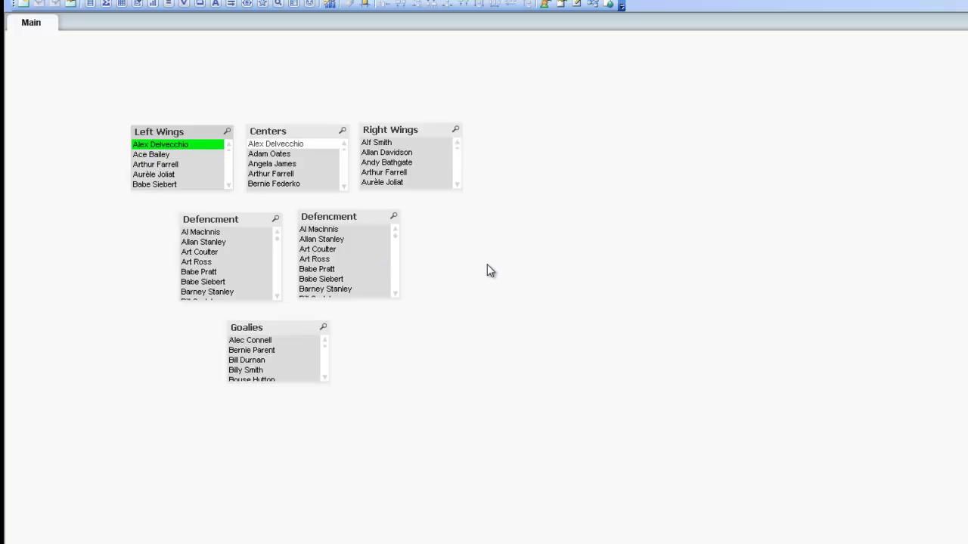
{"action": "left_click", "coordinate": [357, 249]}
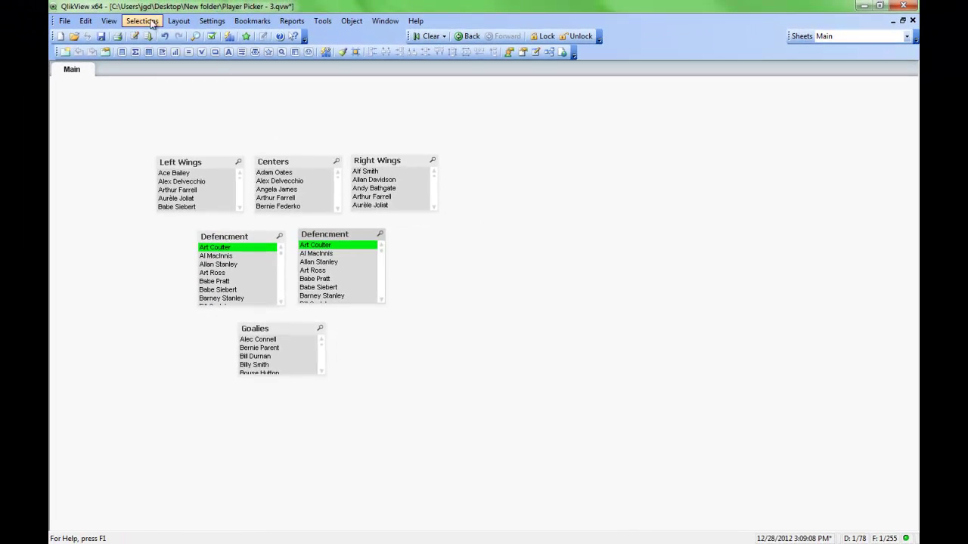
Open the document's Alternate States list and examine the states defined for the player positions, highlighting Defence.
{"action": "left_click", "coordinate": [211, 20]}
{"action": "left_click", "coordinate": [242, 57]}
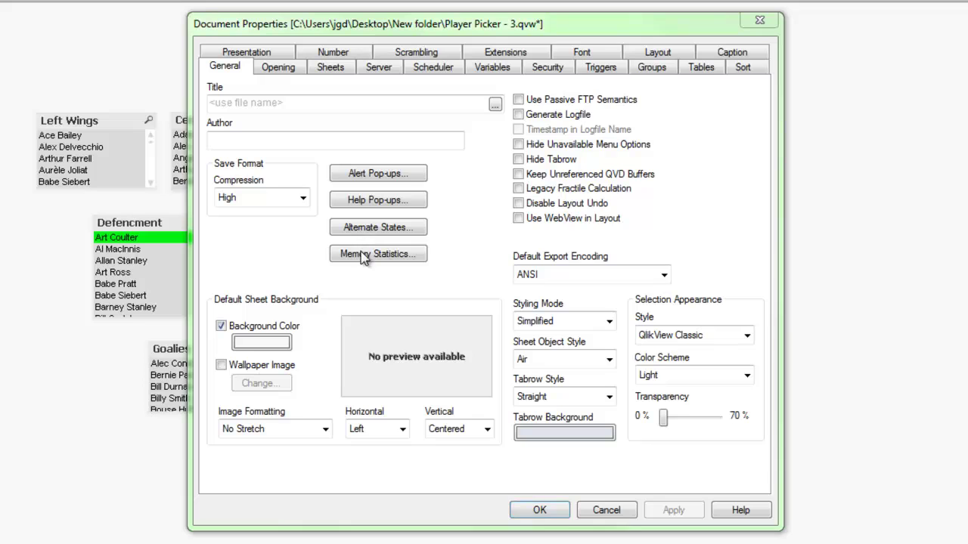
{"action": "left_click", "coordinate": [378, 227]}
{"action": "left_click_drag", "start_coordinate": [907, 93], "coordinate": [446, 117]}
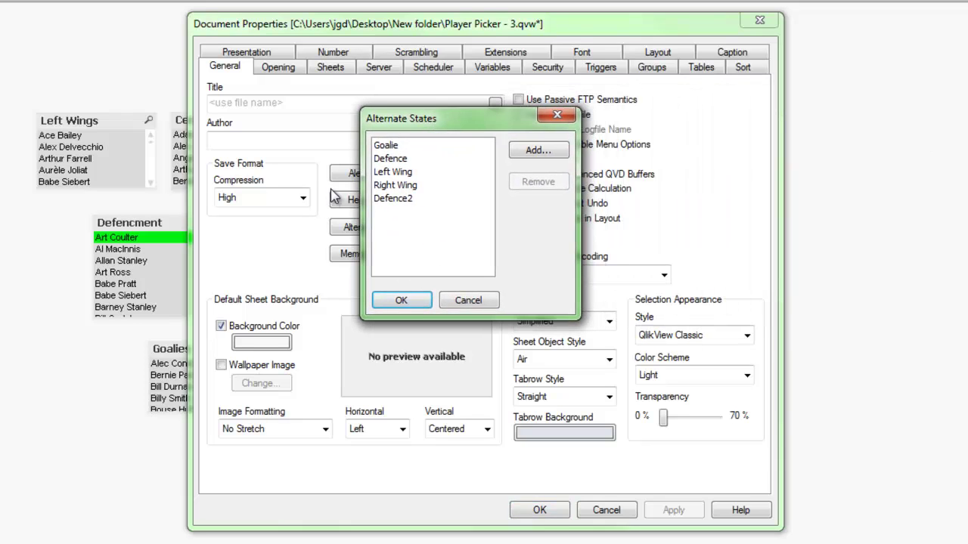
{"action": "left_click", "coordinate": [403, 162]}
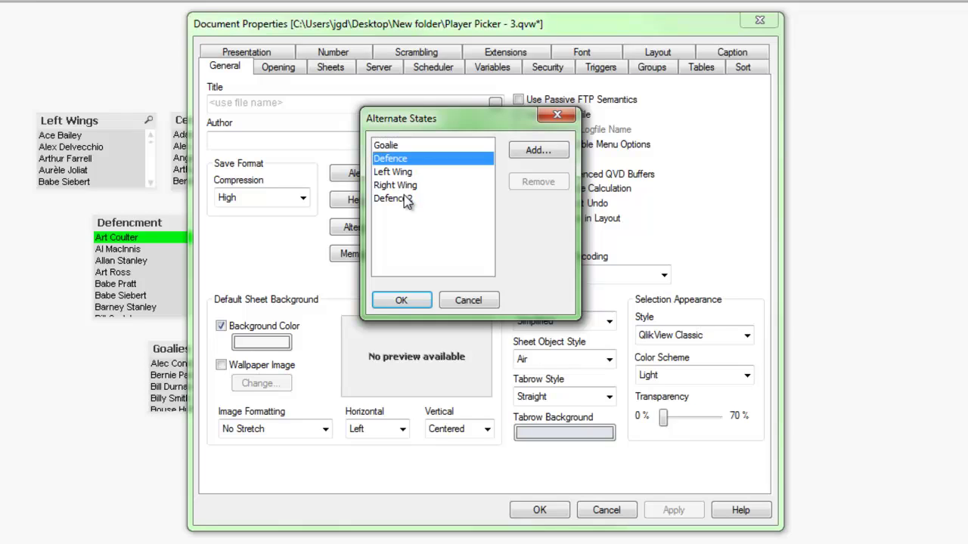
Add a new alternate state named Centre to the document and accept the document properties.
{"action": "left_click", "coordinate": [401, 204]}
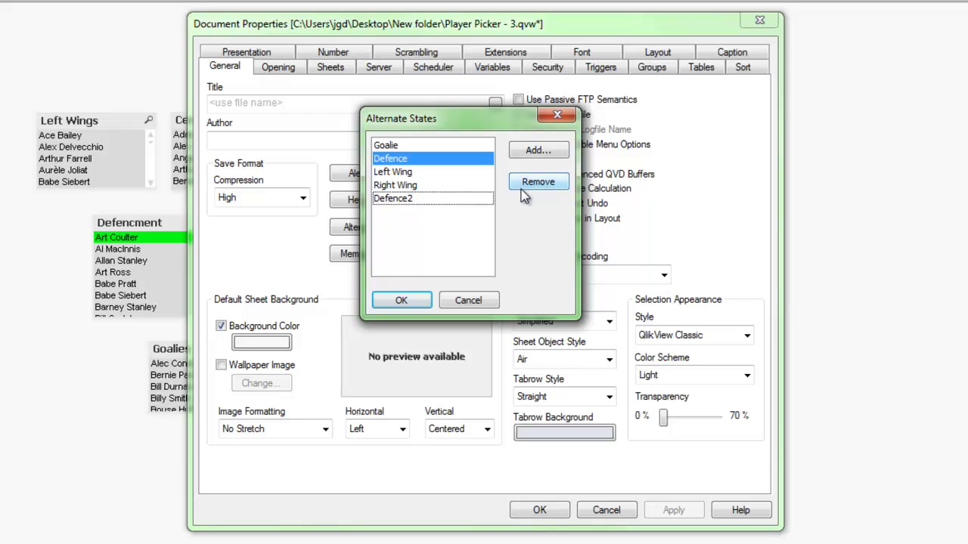
{"action": "left_click", "coordinate": [538, 151]}
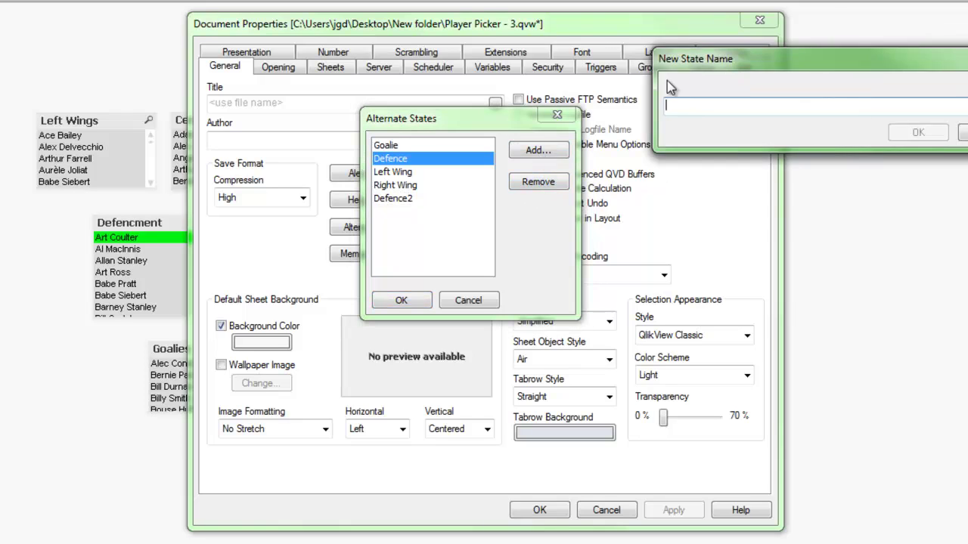
{"action": "left_click_drag", "start_coordinate": [726, 62], "coordinate": [535, 134]}
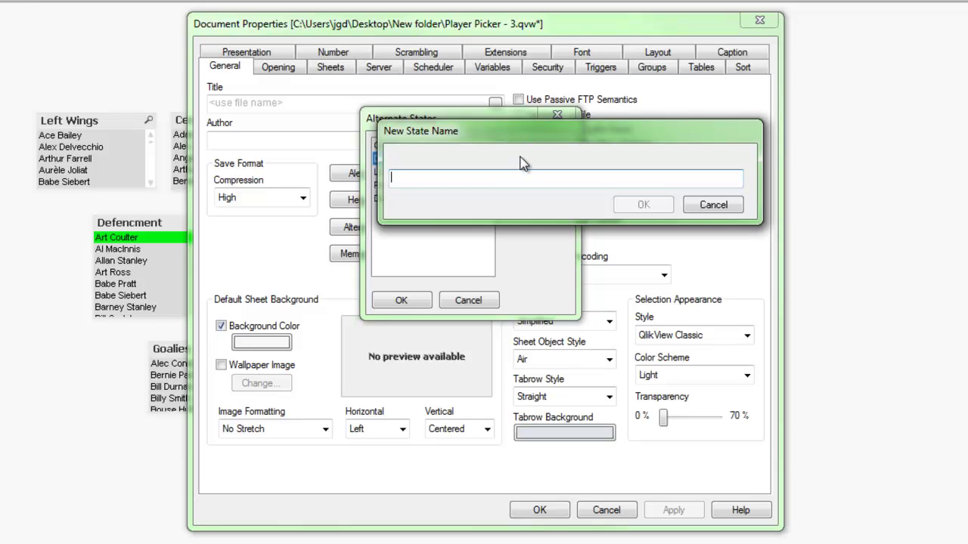
{"action": "type", "text": "Cent"}
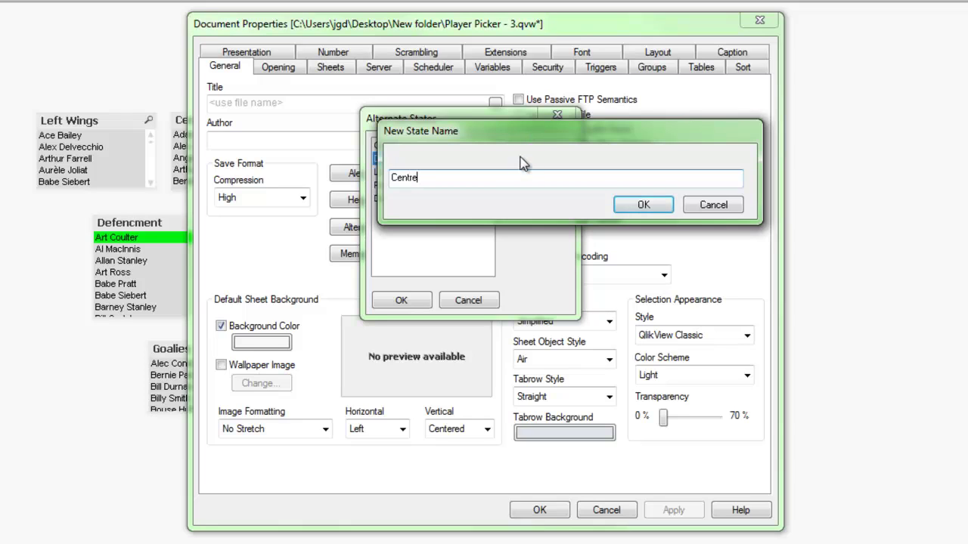
{"action": "type", "text": "re"}
{"action": "left_click", "coordinate": [643, 204]}
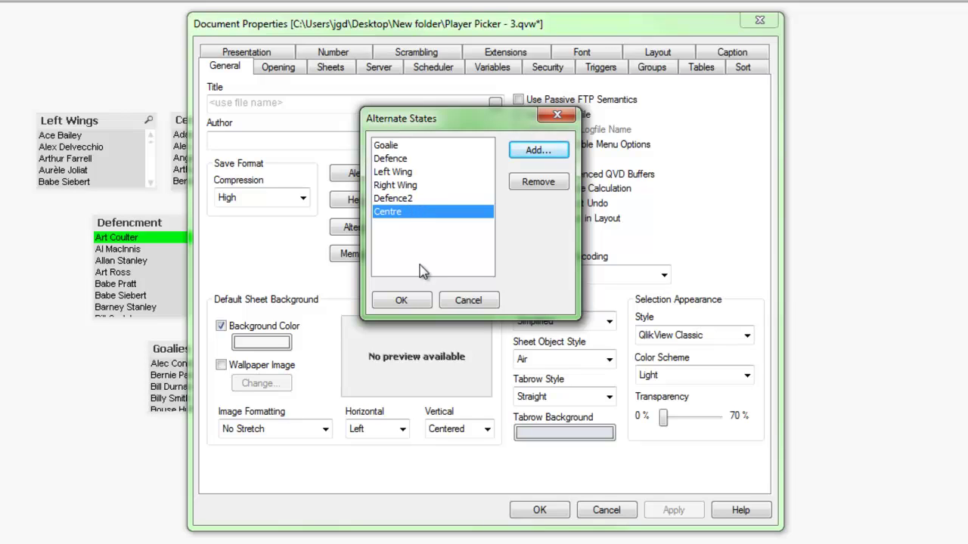
{"action": "left_click", "coordinate": [418, 301]}
{"action": "left_click", "coordinate": [549, 507]}
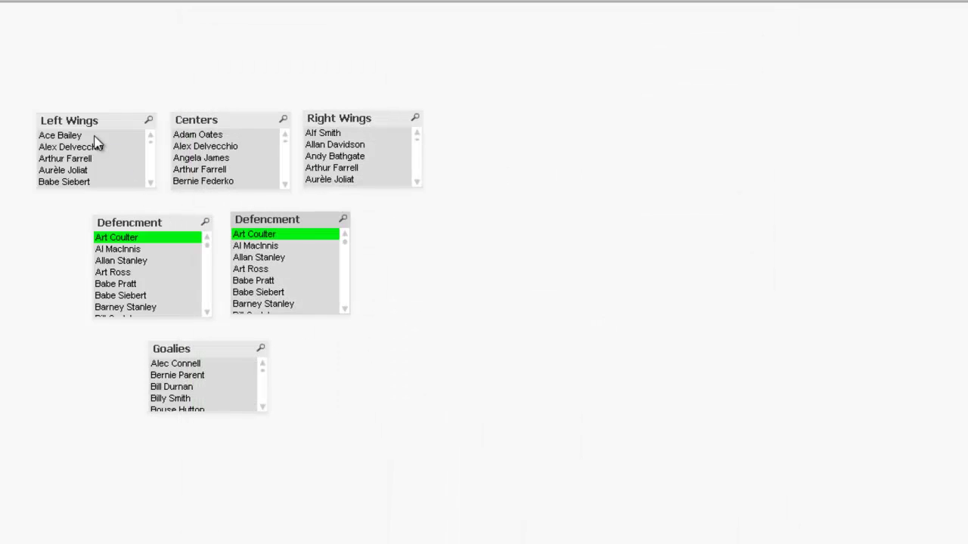
Assign the Left Wing alternate state to the Left Wings list box.
{"action": "right_click", "coordinate": [89, 126]}
{"action": "left_click", "coordinate": [195, 135]}
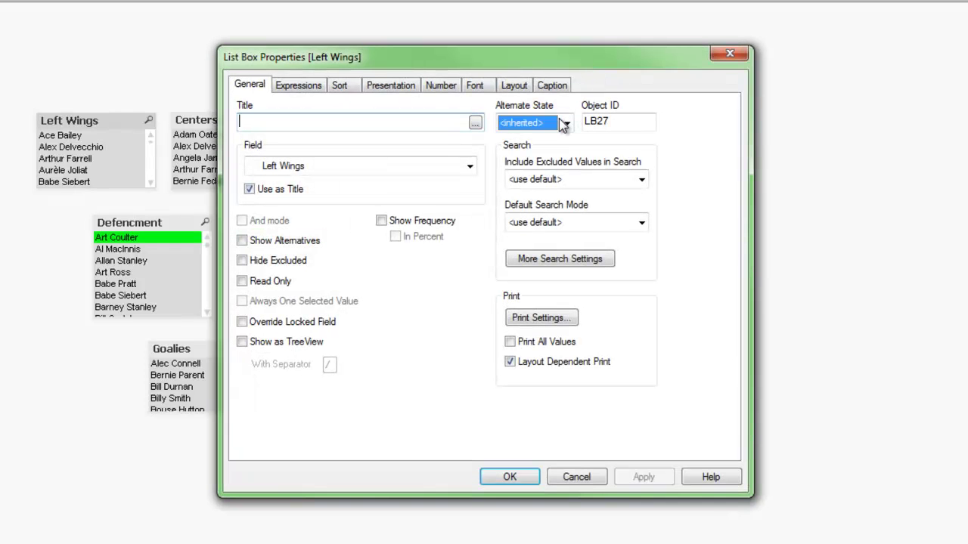
{"action": "left_click", "coordinate": [564, 124]}
{"action": "left_click", "coordinate": [526, 194]}
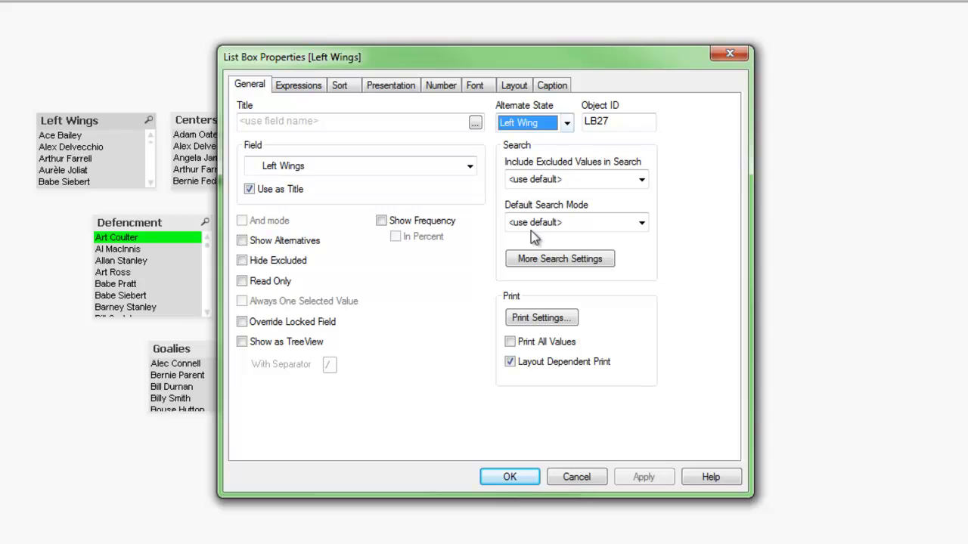
{"action": "left_click", "coordinate": [510, 477]}
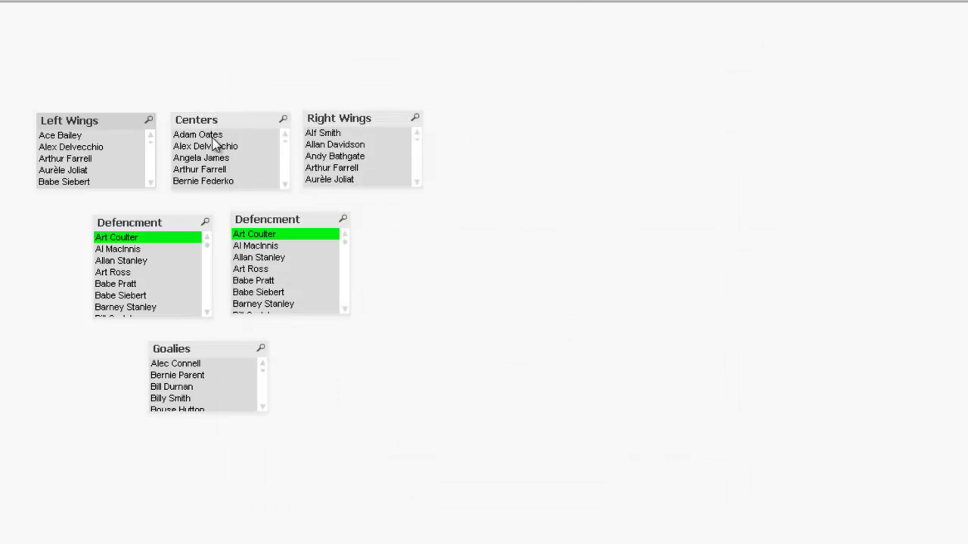
Assign the Centre alternate state to the Centers list box.
{"action": "right_click", "coordinate": [232, 151]}
{"action": "left_click", "coordinate": [257, 144]}
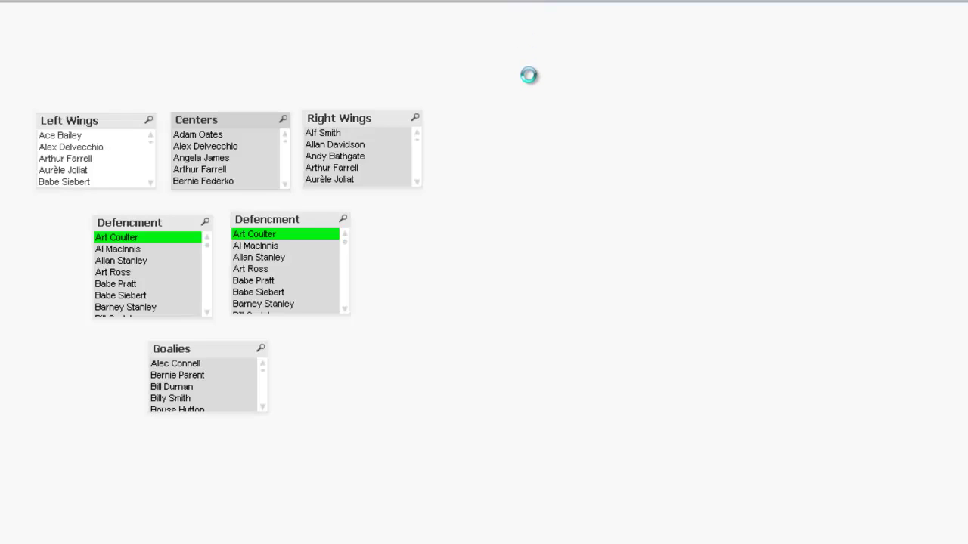
{"action": "left_click", "coordinate": [566, 123]}
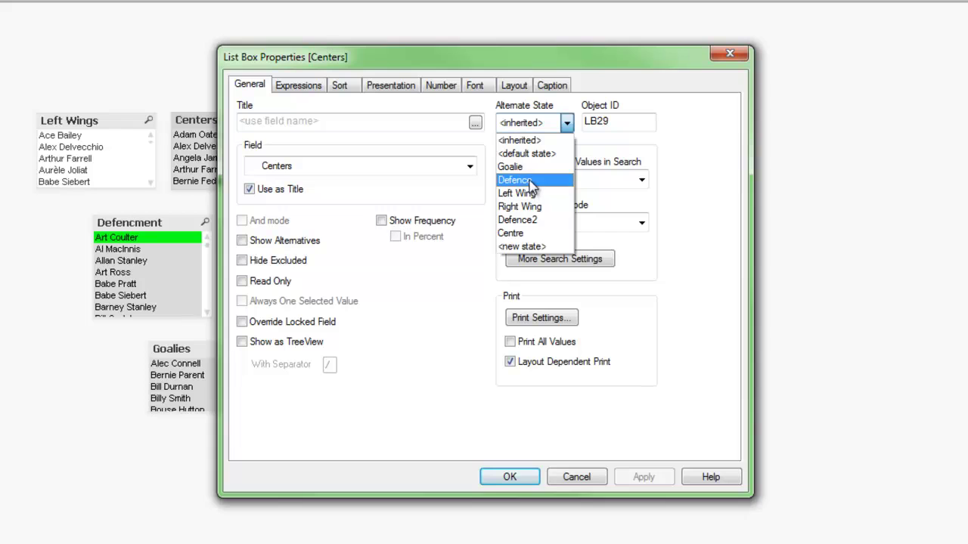
{"action": "left_click", "coordinate": [511, 232]}
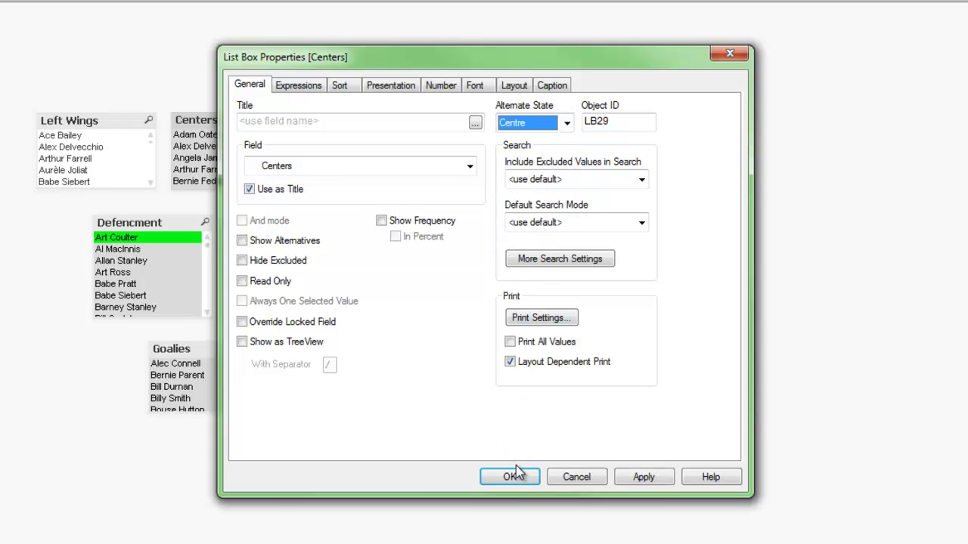
{"action": "left_click", "coordinate": [509, 472]}
Assign the Right Wing alternate state to the Right Wings list box.
{"action": "right_click", "coordinate": [353, 122]}
{"action": "left_click", "coordinate": [401, 130]}
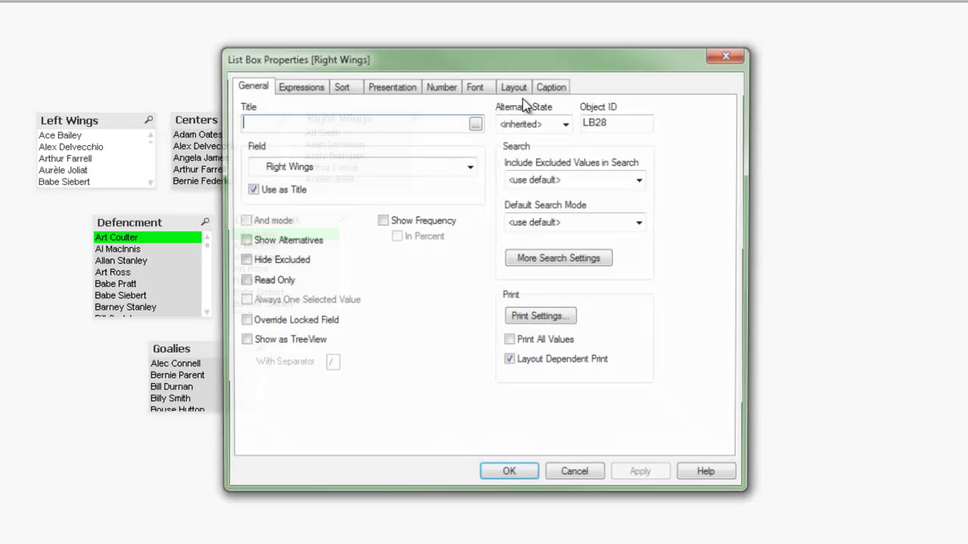
{"action": "left_click", "coordinate": [535, 122]}
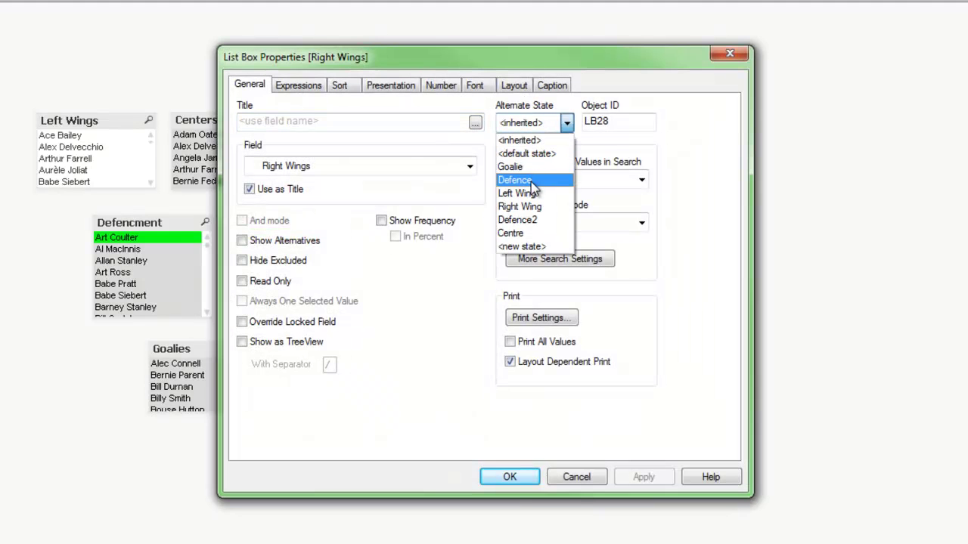
{"action": "left_click", "coordinate": [539, 208]}
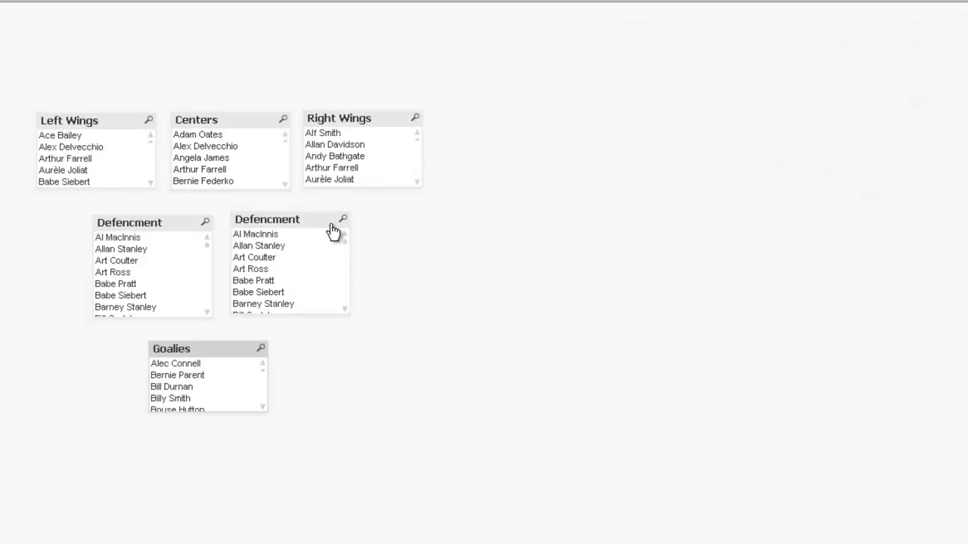
Pick Alex Delvecchio, Angela James and Andy Bathgate as forwards, Babe Pratt and Allan Stanley in the two Defencment lists, and Bill Durnan in Goalies.
{"action": "left_click", "coordinate": [69, 147]}
{"action": "left_click", "coordinate": [218, 158]}
{"action": "left_click", "coordinate": [360, 157]}
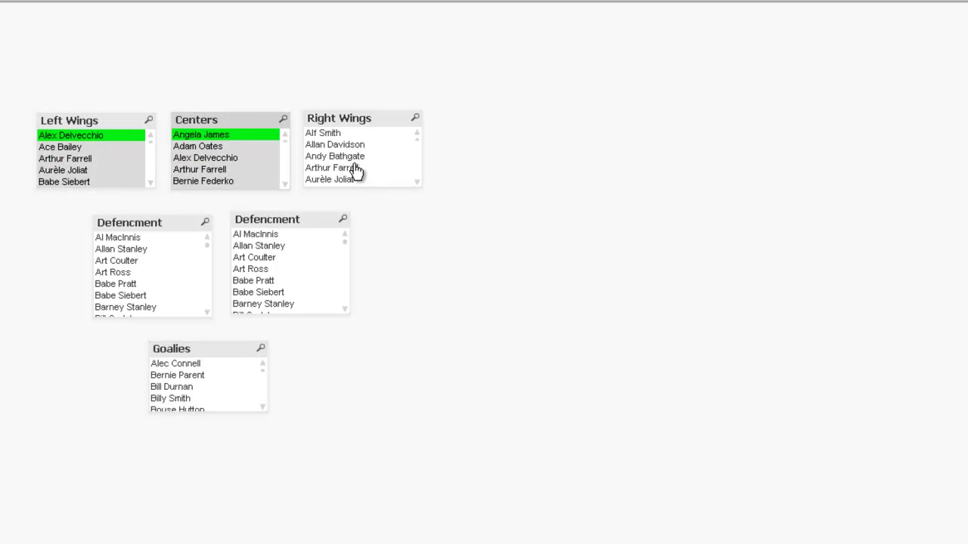
{"action": "left_click", "coordinate": [186, 284]}
{"action": "left_click", "coordinate": [274, 246]}
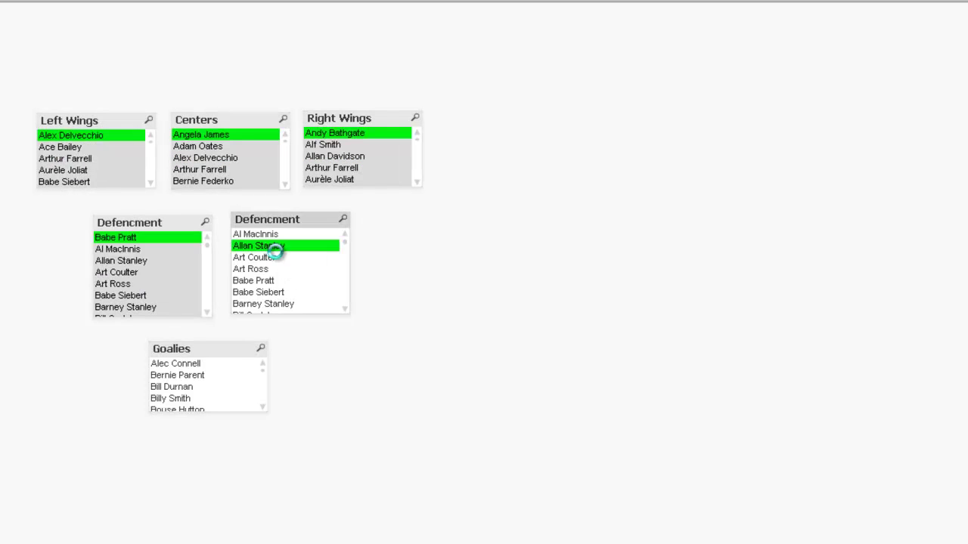
{"action": "left_click", "coordinate": [185, 387]}
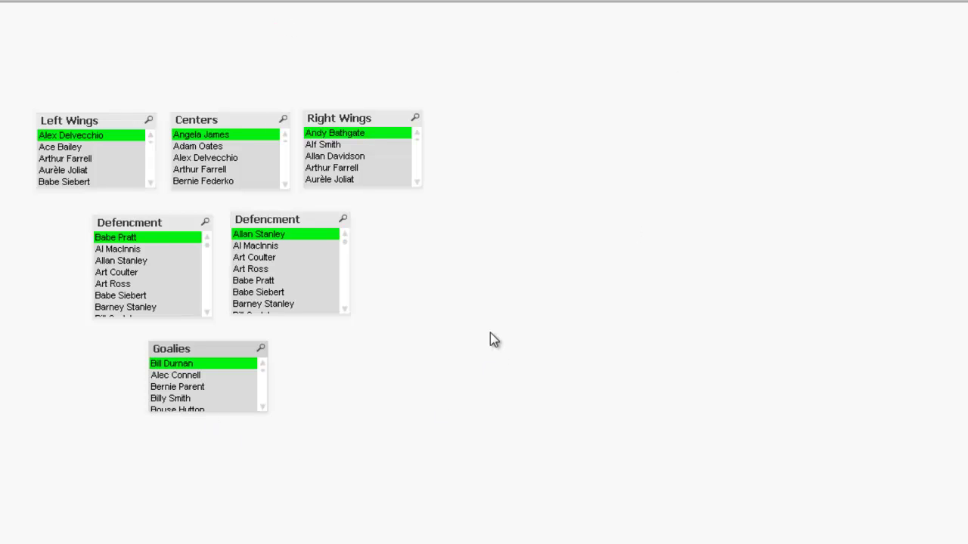
Paste the copied player statistics table onto the sheet and add a list box for the Player field.
{"action": "left_click_drag", "start_coordinate": [471, 77], "coordinate": [7, 495]}
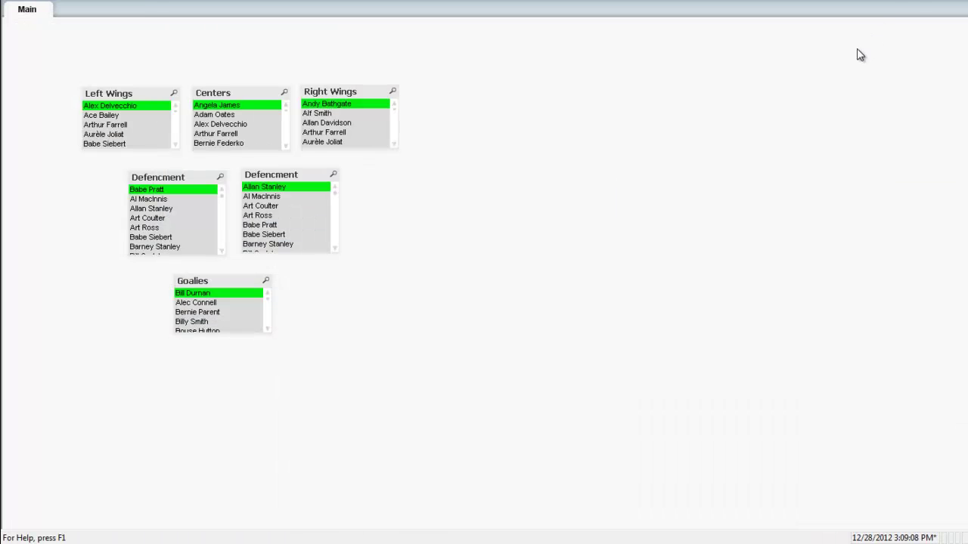
{"action": "key", "text": "ctrl+v"}
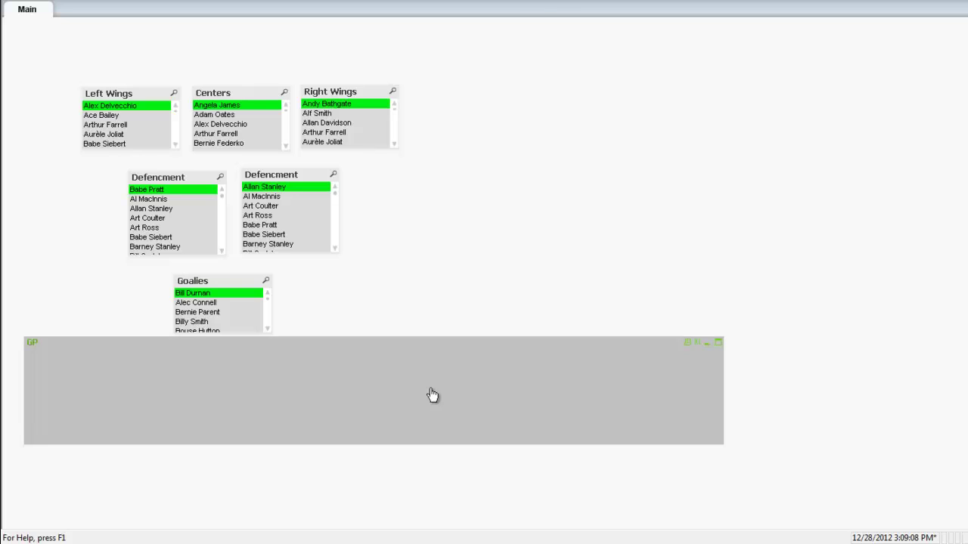
{"action": "right_click", "coordinate": [488, 71]}
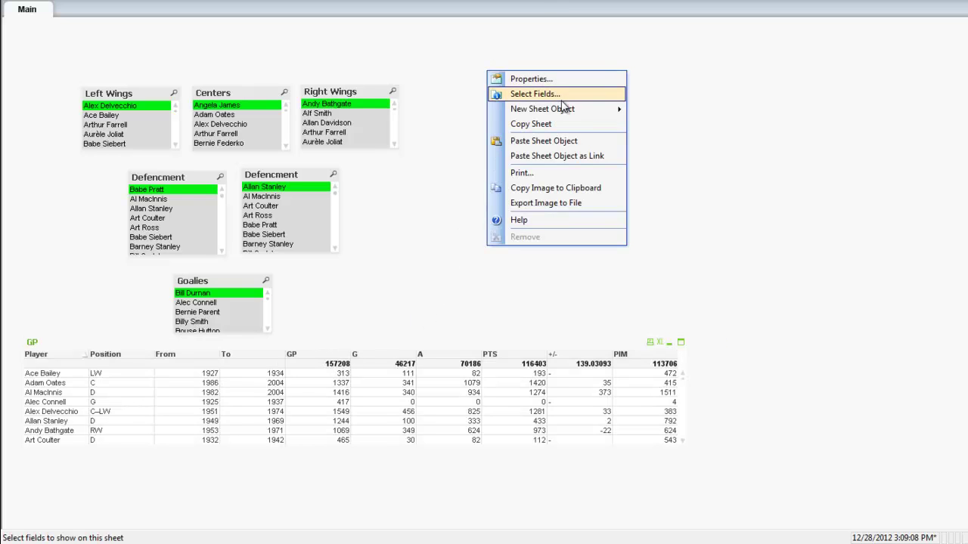
{"action": "left_click", "coordinate": [499, 94]}
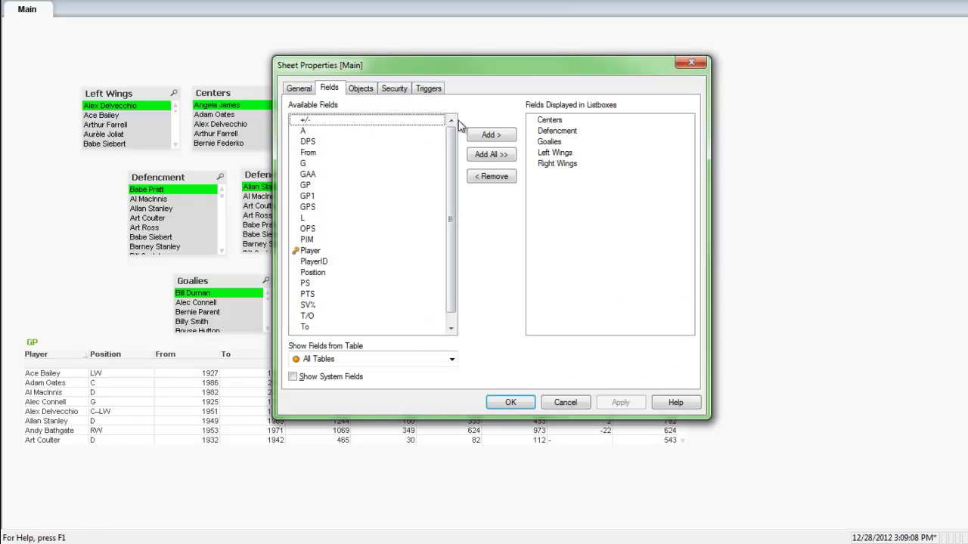
{"action": "left_click", "coordinate": [320, 252]}
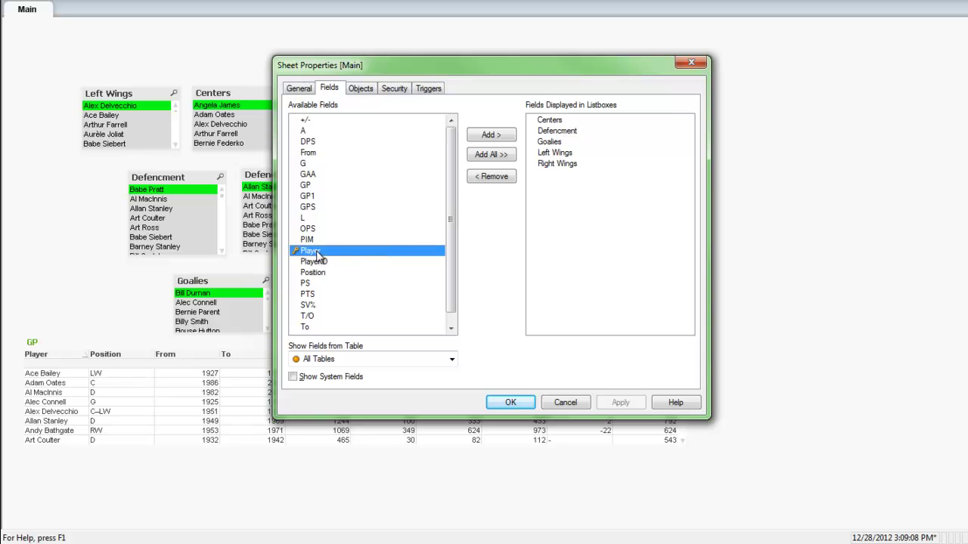
{"action": "left_click", "coordinate": [510, 402]}
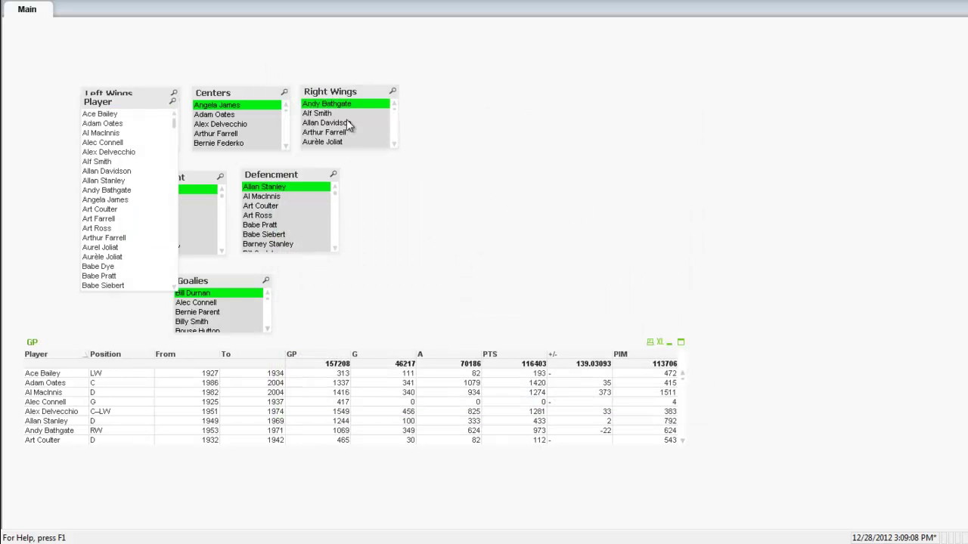
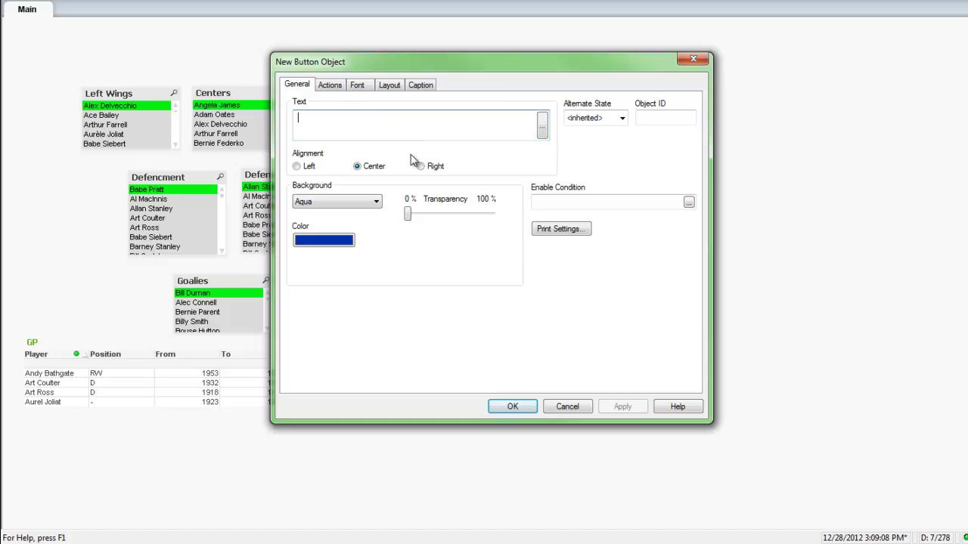
Label the new button Make Team and give it a Select in Field action on the Player field.
{"action": "type", "text": "Make Team"}
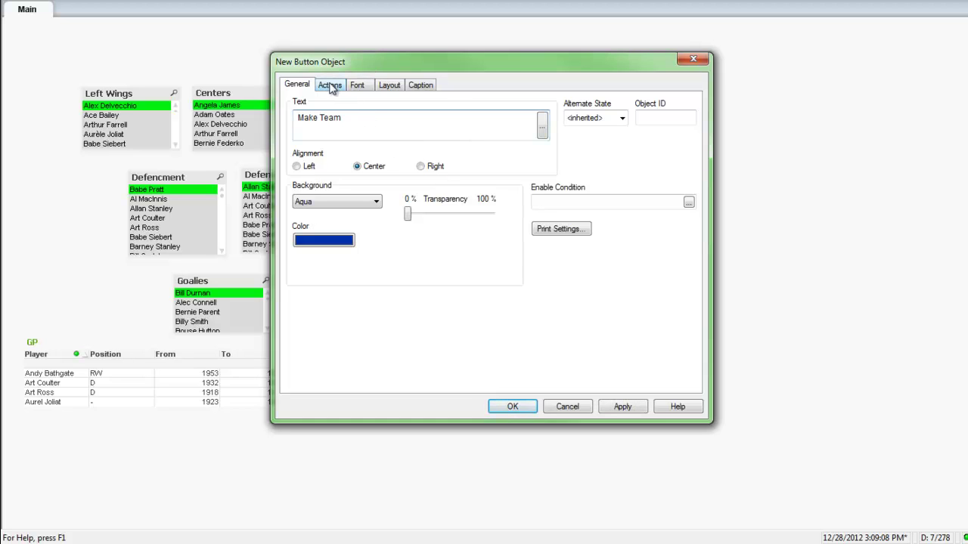
{"action": "left_click", "coordinate": [330, 85]}
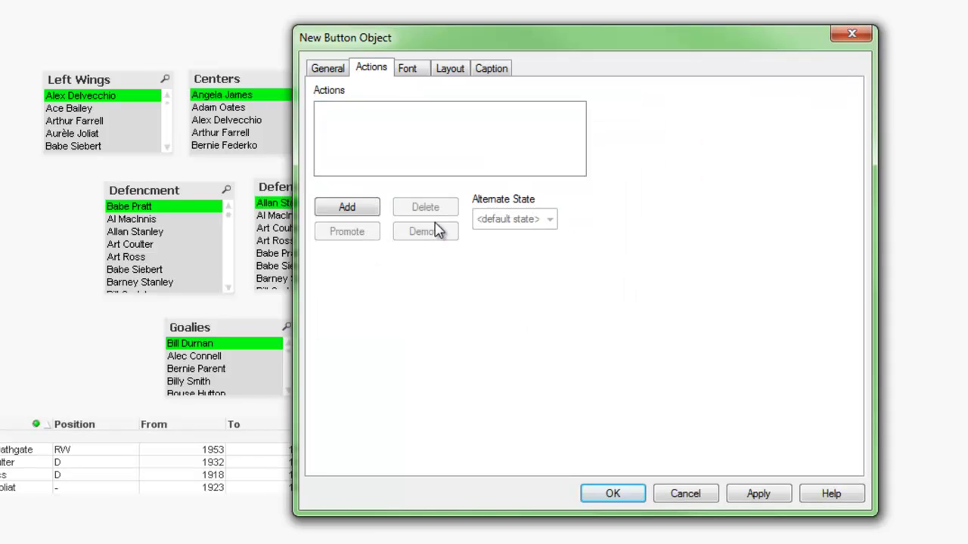
{"action": "left_click", "coordinate": [368, 214]}
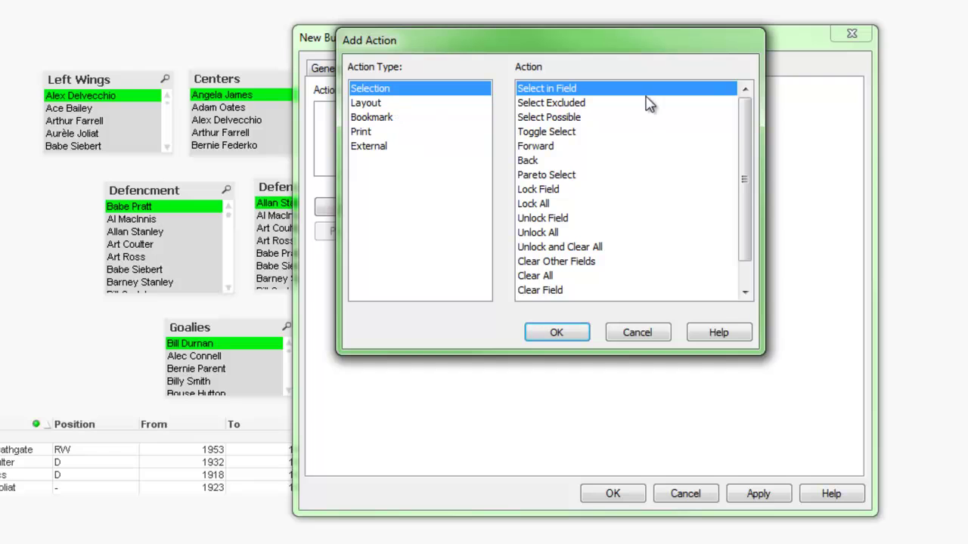
{"action": "left_click", "coordinate": [567, 332]}
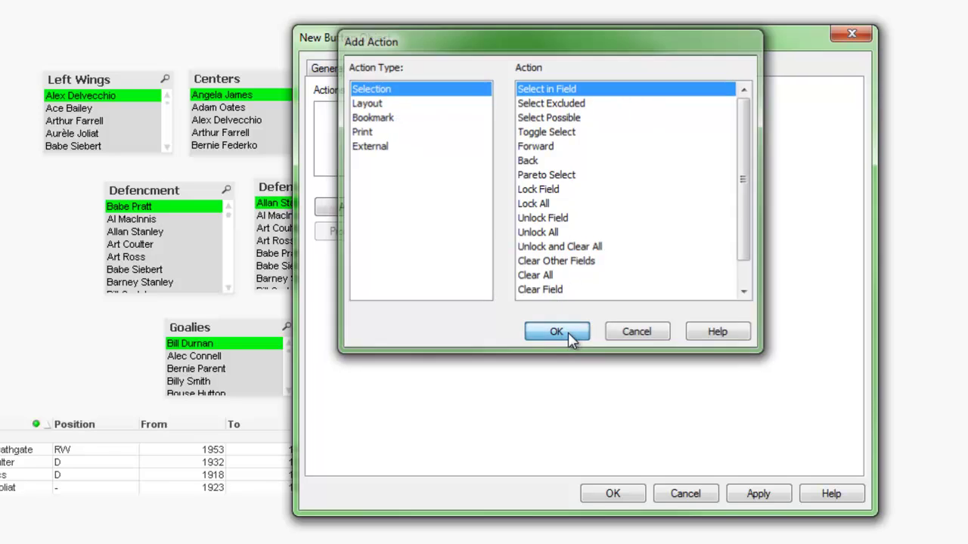
{"action": "left_click", "coordinate": [633, 119]}
{"action": "type", "text": "P"}
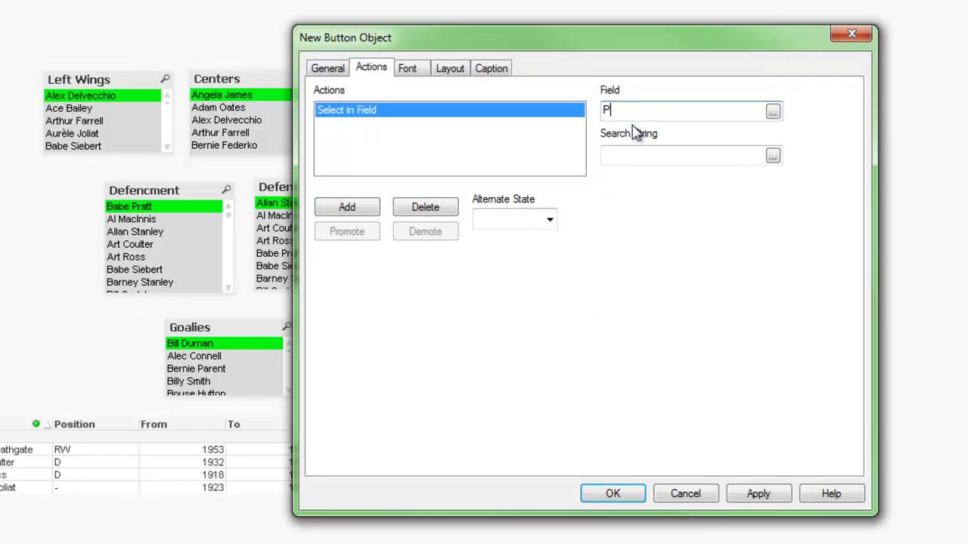
{"action": "type", "text": "layer"}
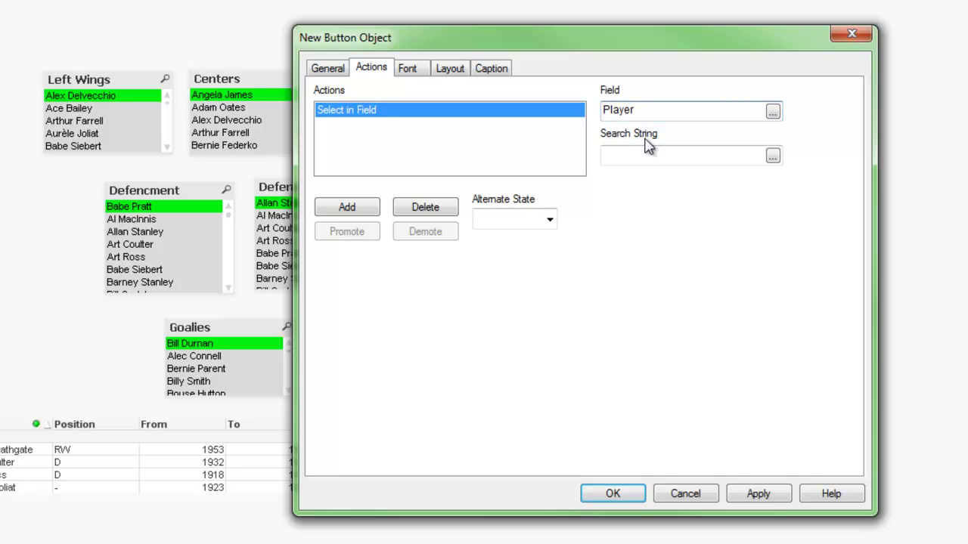
{"action": "left_click", "coordinate": [640, 153]}
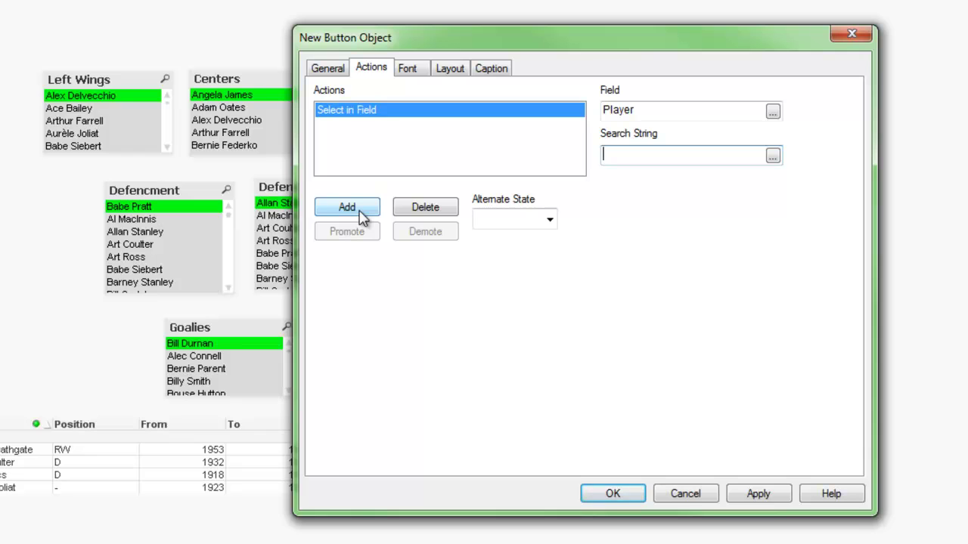
Add a second Select in Field action on the Player field to the Make Team button.
{"action": "left_click", "coordinate": [362, 217]}
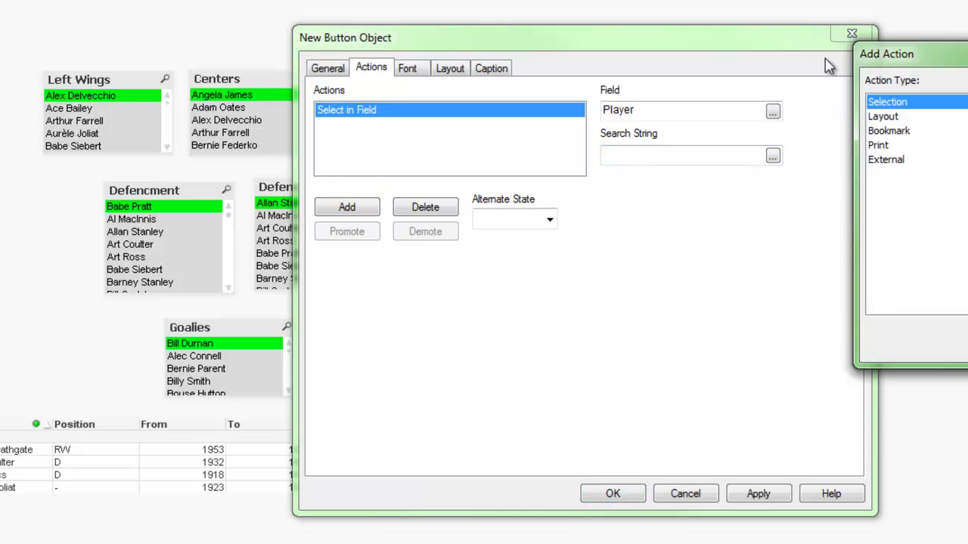
{"action": "left_click_drag", "start_coordinate": [827, 62], "coordinate": [419, 129]}
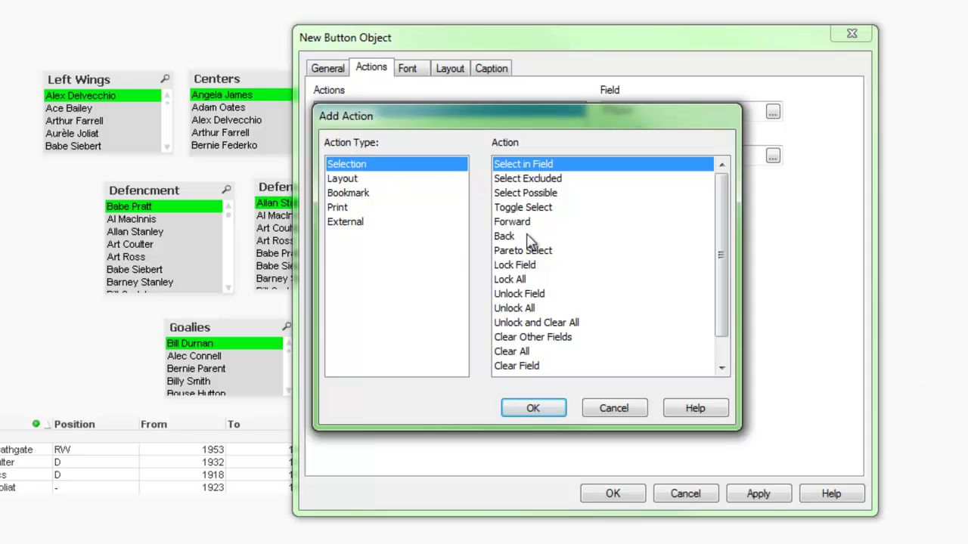
{"action": "left_click", "coordinate": [535, 407]}
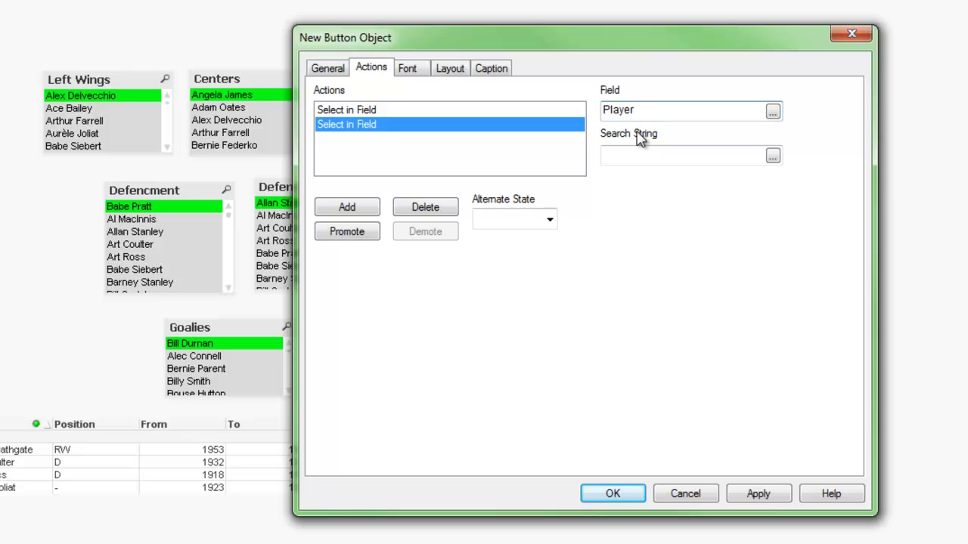
Set the second Select in Field action's search string to =Concat(DISTINCT {[Left Wing]} Player,'|').
{"action": "left_click", "coordinate": [659, 155]}
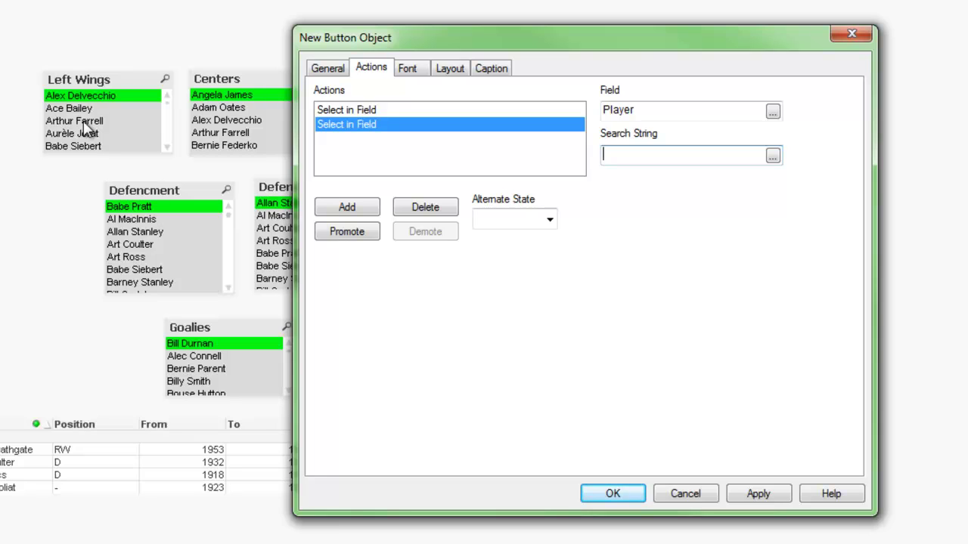
{"action": "left_click", "coordinate": [772, 155]}
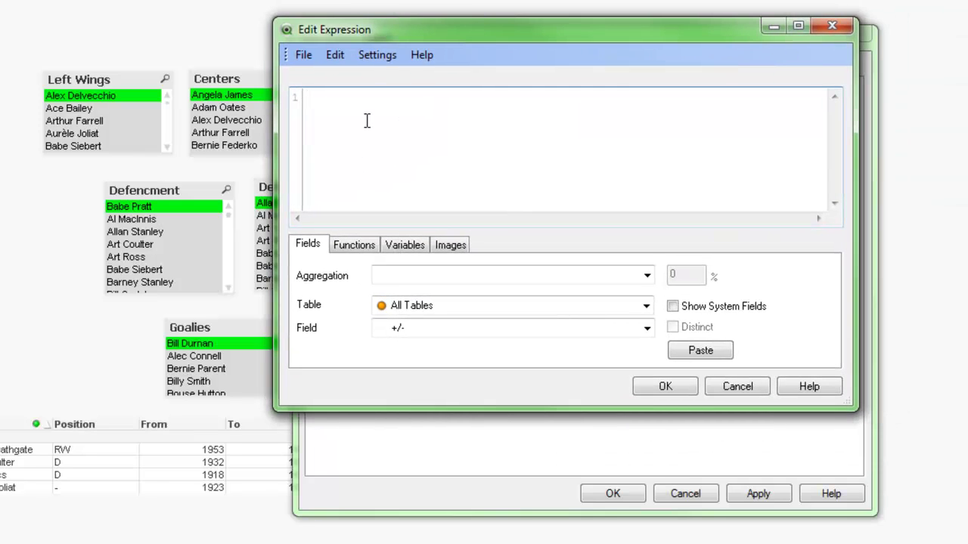
{"action": "type", "text": "=Concat(DISTINCT {[Left Wing]} Player,'|')"}
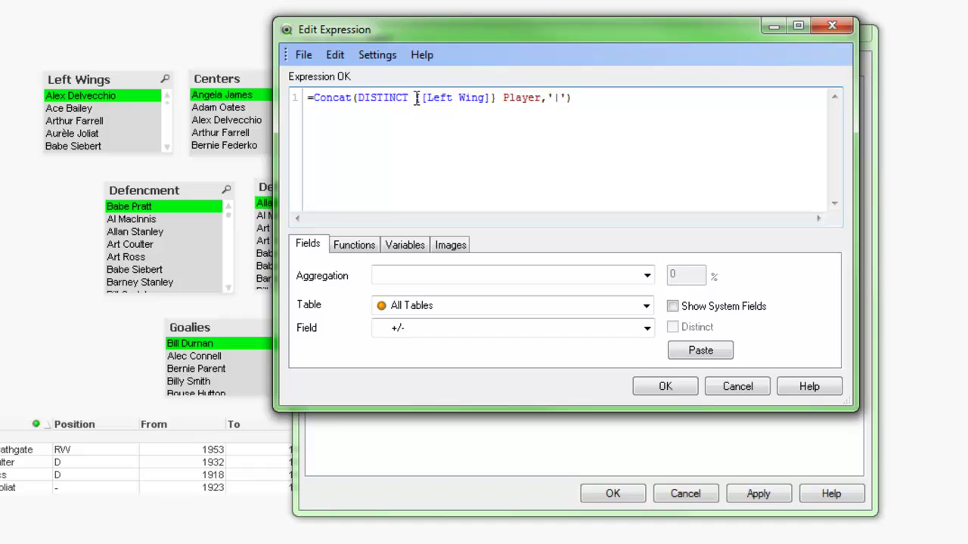
{"action": "left_click_drag", "start_coordinate": [425, 98], "coordinate": [487, 99]}
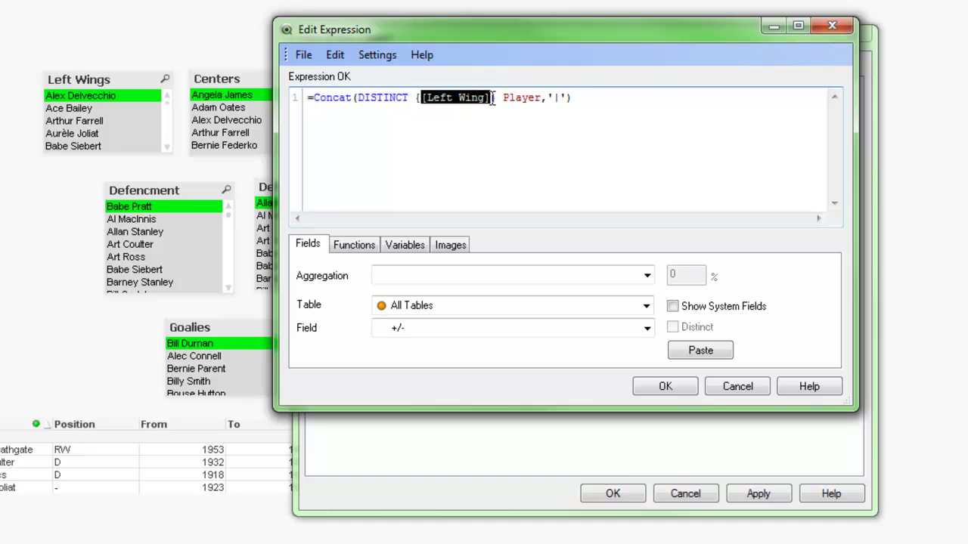
{"action": "left_click", "coordinate": [526, 126]}
{"action": "double_click", "coordinate": [539, 127]}
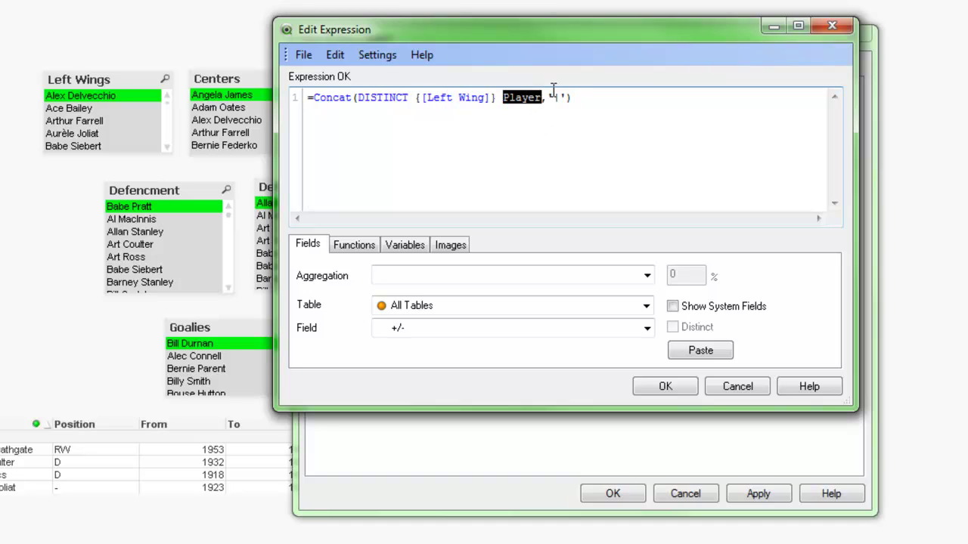
{"action": "left_click", "coordinate": [563, 138]}
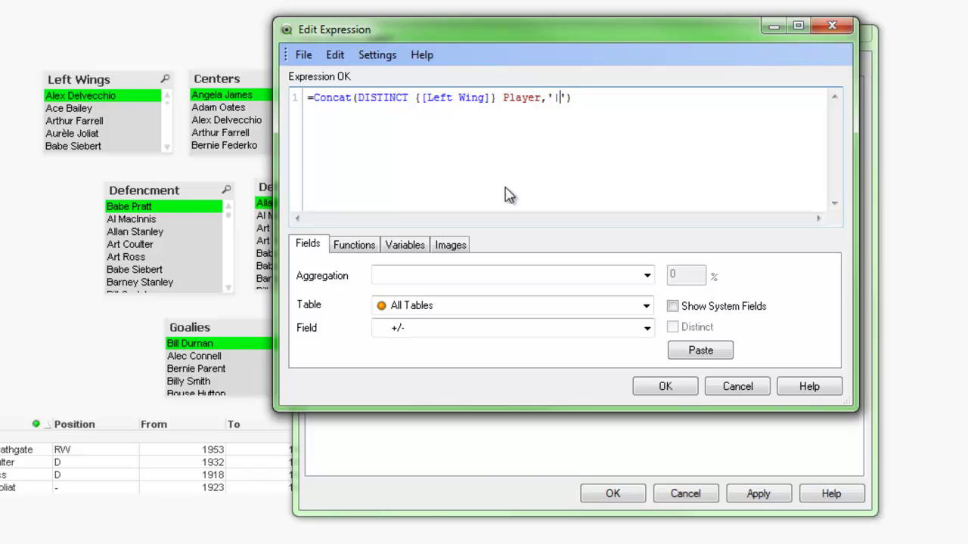
{"action": "left_click", "coordinate": [665, 388]}
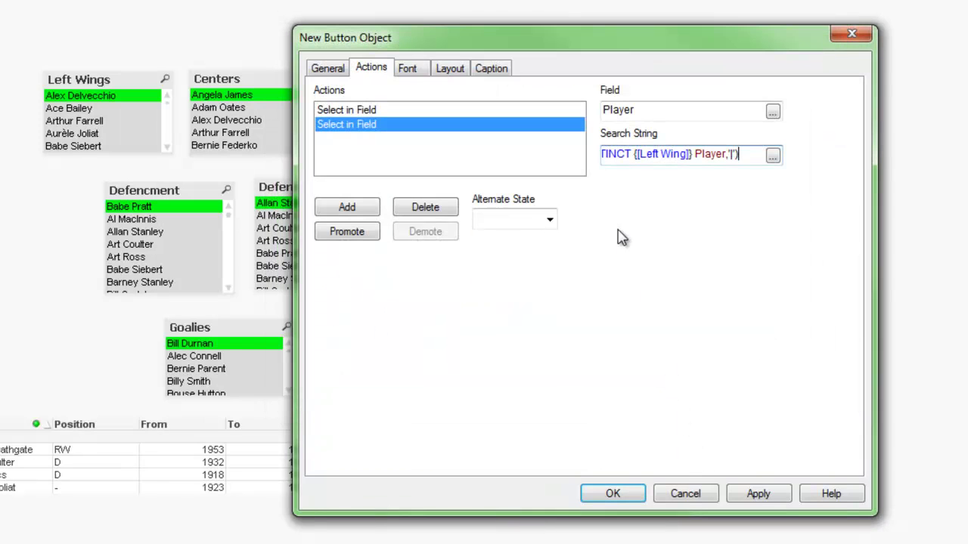
Add a Toggle Select action on the Player field to the Make Team button.
{"action": "left_click", "coordinate": [347, 207]}
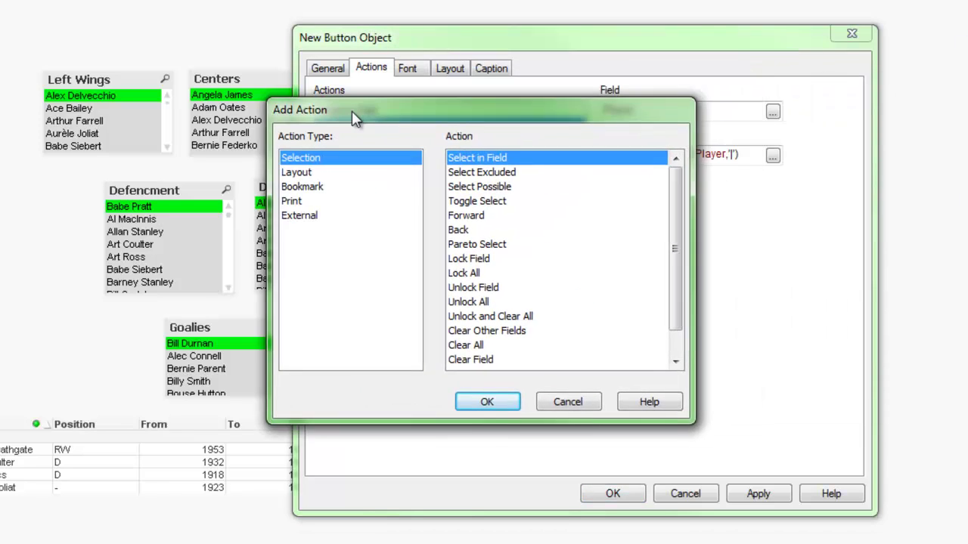
{"action": "left_click", "coordinate": [540, 195]}
{"action": "left_click", "coordinate": [522, 396]}
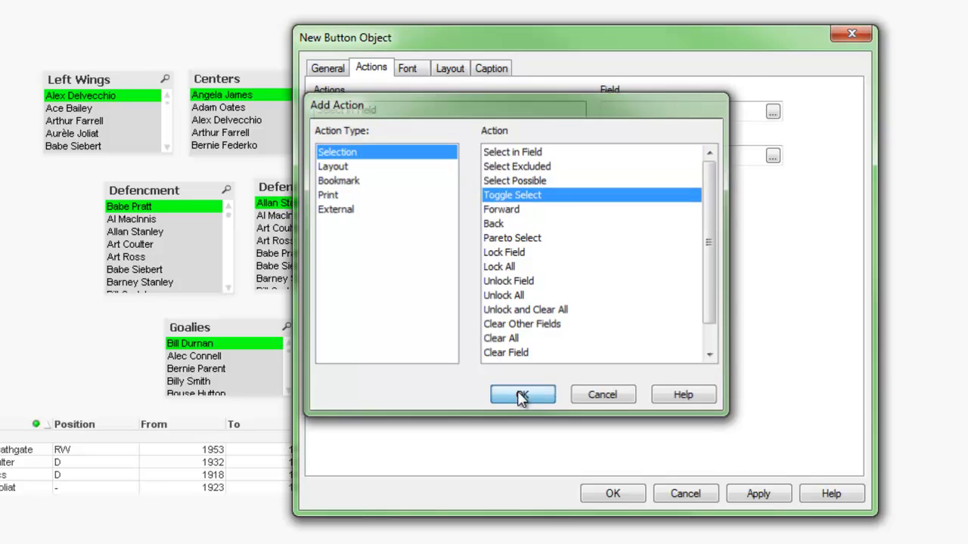
{"action": "left_click", "coordinate": [673, 108]}
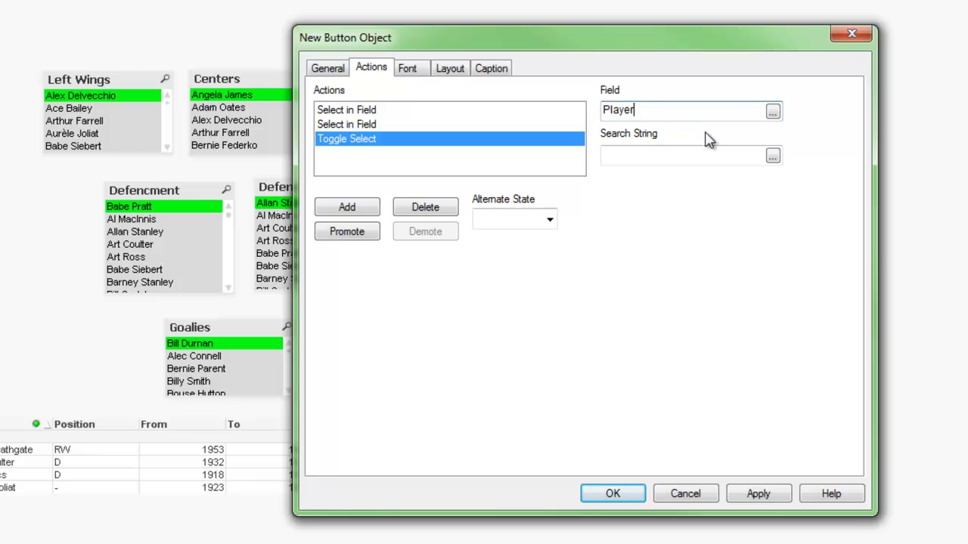
Set the Toggle Select action's search string to =Concat(DISTINCT {[Centre]} Player,'|').
{"action": "left_click", "coordinate": [772, 155]}
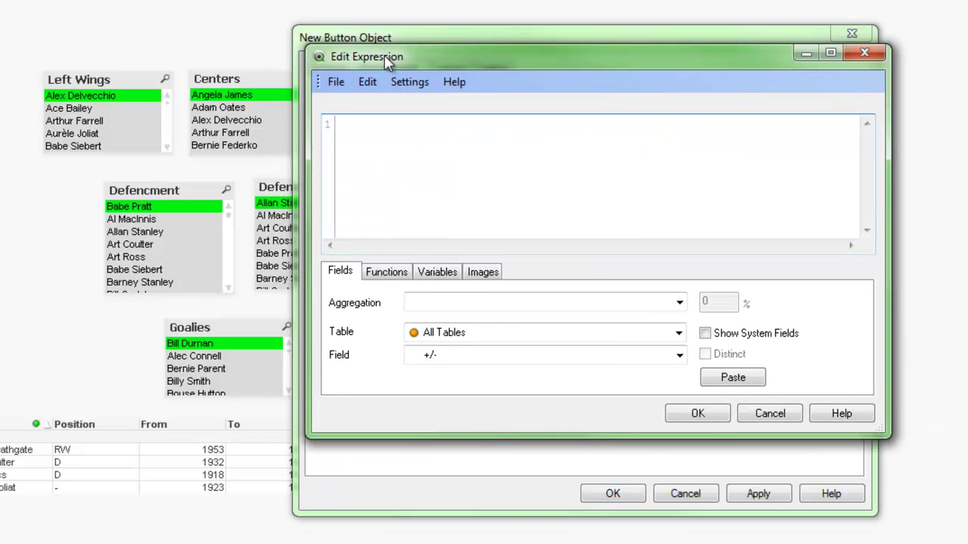
{"action": "type", "text": "=Concat(DISTINCT {[Left Wing]} Player,'|')"}
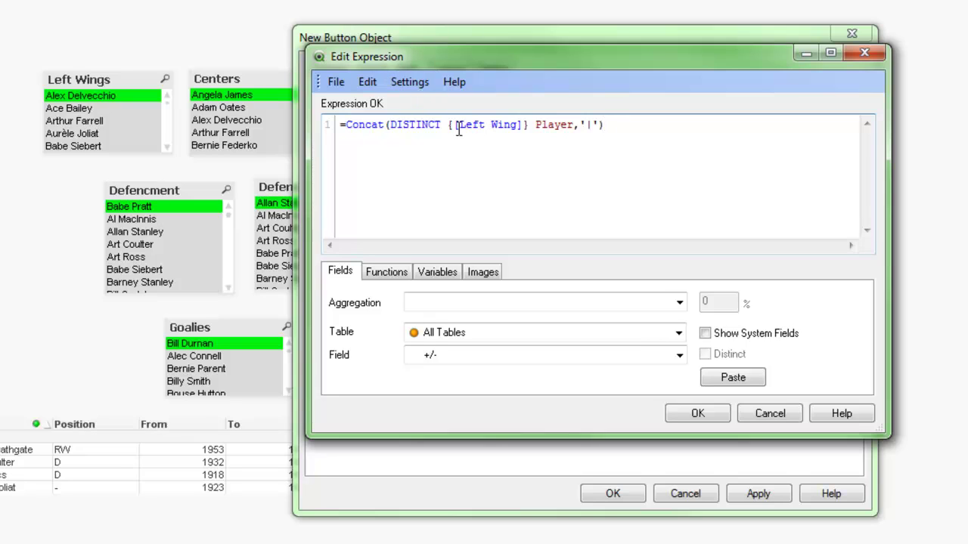
{"action": "left_click_drag", "start_coordinate": [463, 127], "coordinate": [509, 133]}
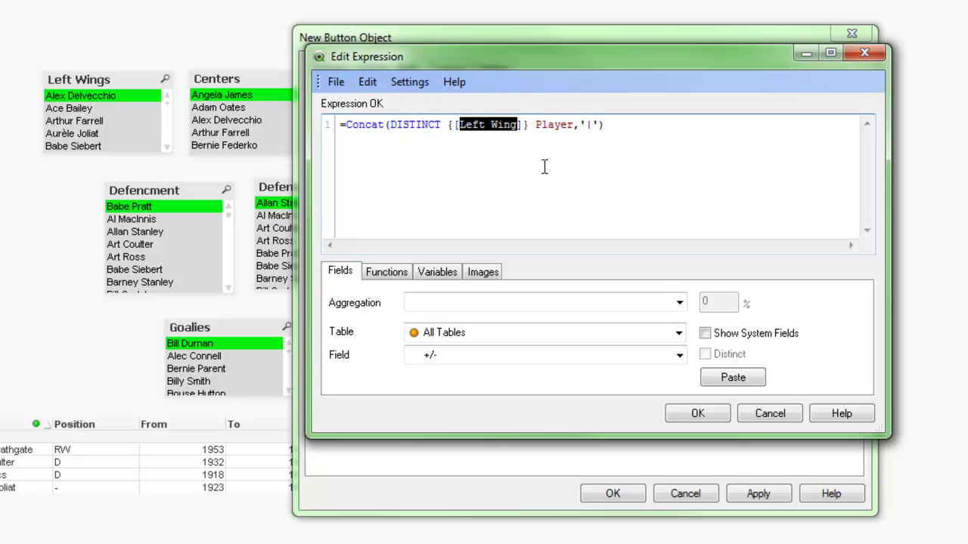
{"action": "type", "text": "Centre"}
{"action": "key", "text": "BackSpace"}
{"action": "key", "text": "BackSpace"}
{"action": "key", "text": "BackSpace"}
{"action": "key", "text": "BackSpace"}
{"action": "key", "text": "BackSpace"}
{"action": "type", "text": "e"}
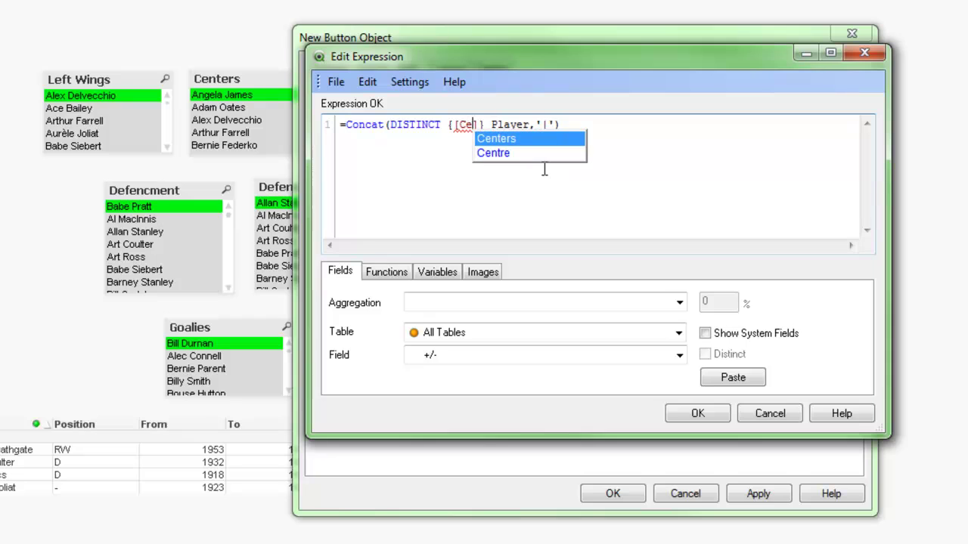
{"action": "type", "text": "ntre"}
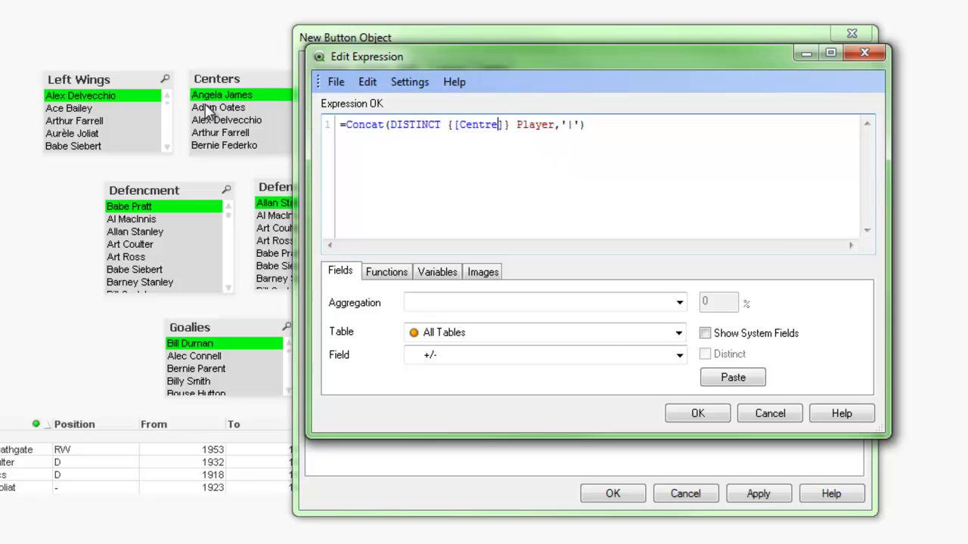
{"action": "left_click", "coordinate": [697, 414]}
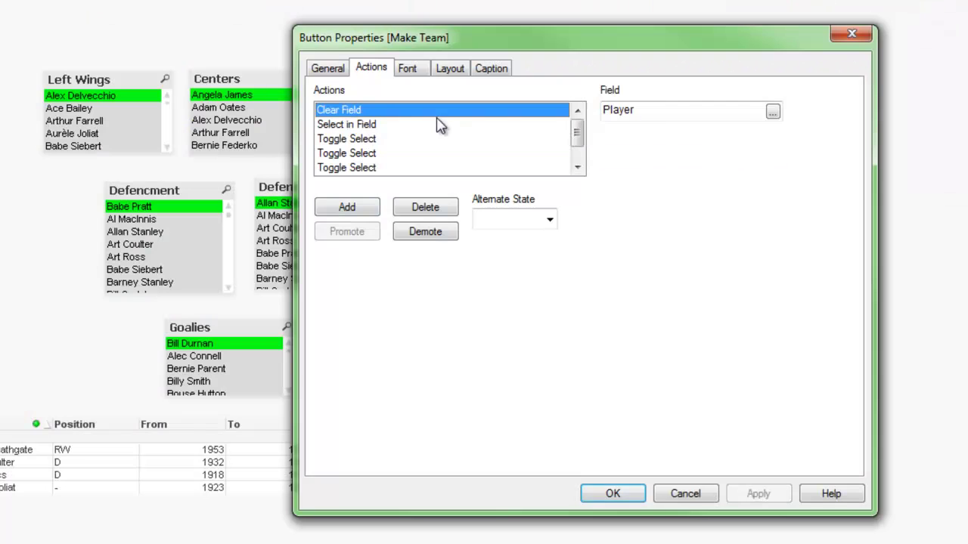
Review the search strings of the Make Team button's selection actions for each position's alternate state.
{"action": "left_click", "coordinate": [378, 125]}
{"action": "left_click", "coordinate": [375, 139]}
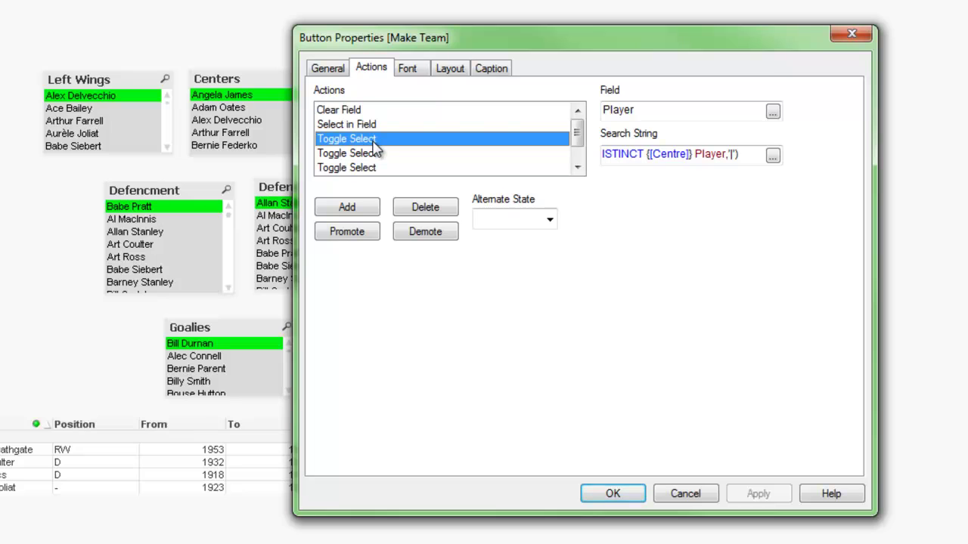
{"action": "left_click", "coordinate": [417, 155]}
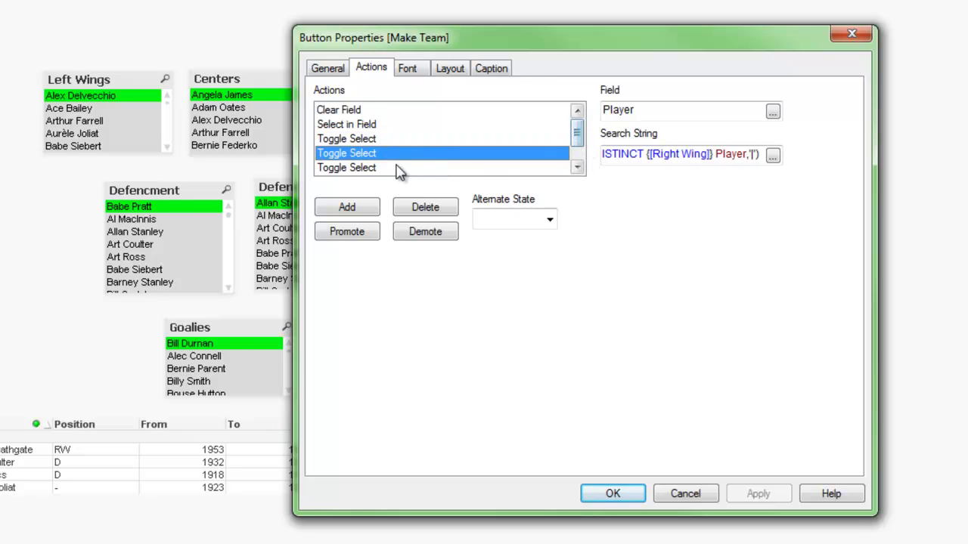
{"action": "left_click", "coordinate": [419, 169]}
{"action": "left_click_drag", "start_coordinate": [577, 134], "coordinate": [578, 145]}
{"action": "left_click", "coordinate": [373, 154]}
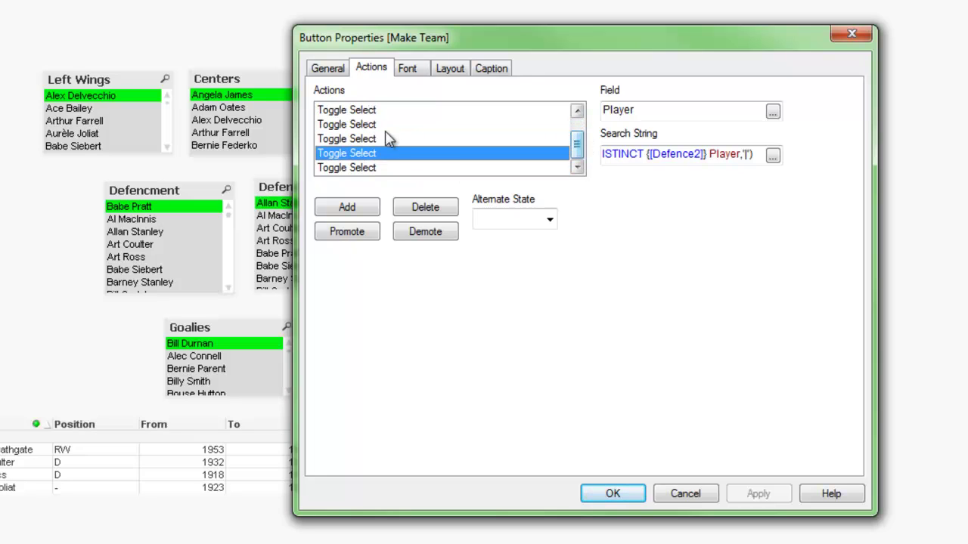
{"action": "left_click", "coordinate": [369, 169]}
{"action": "left_click", "coordinate": [363, 140]}
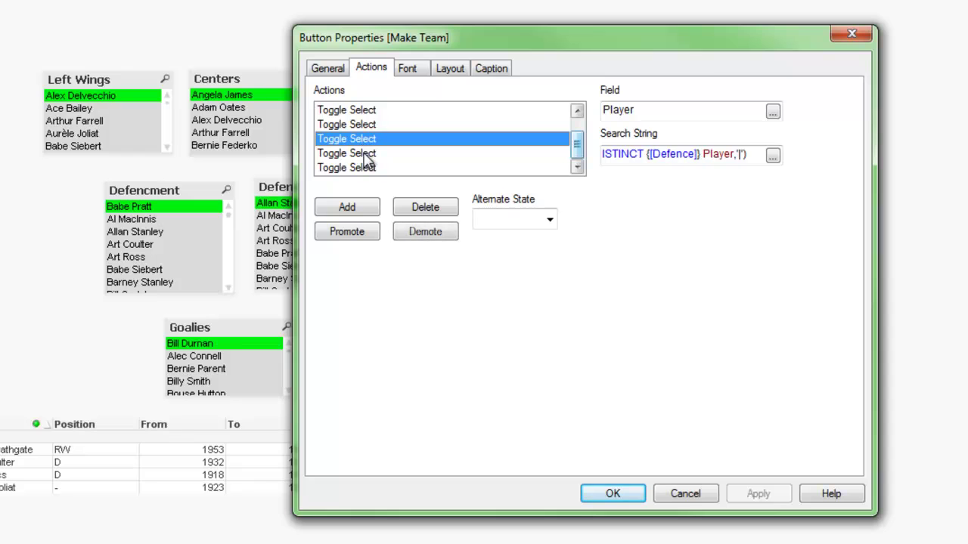
{"action": "left_click", "coordinate": [366, 154]}
{"action": "left_click", "coordinate": [371, 168]}
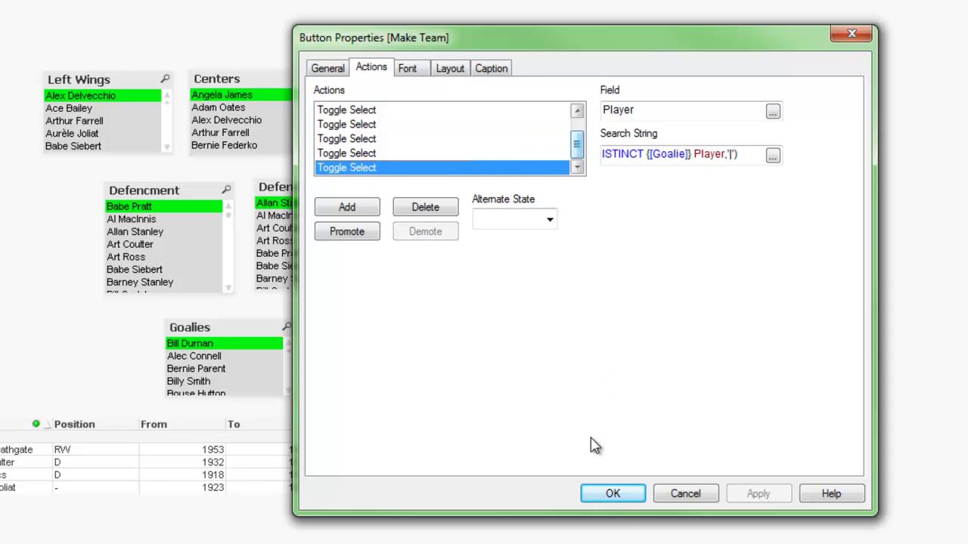
{"action": "left_click", "coordinate": [614, 496]}
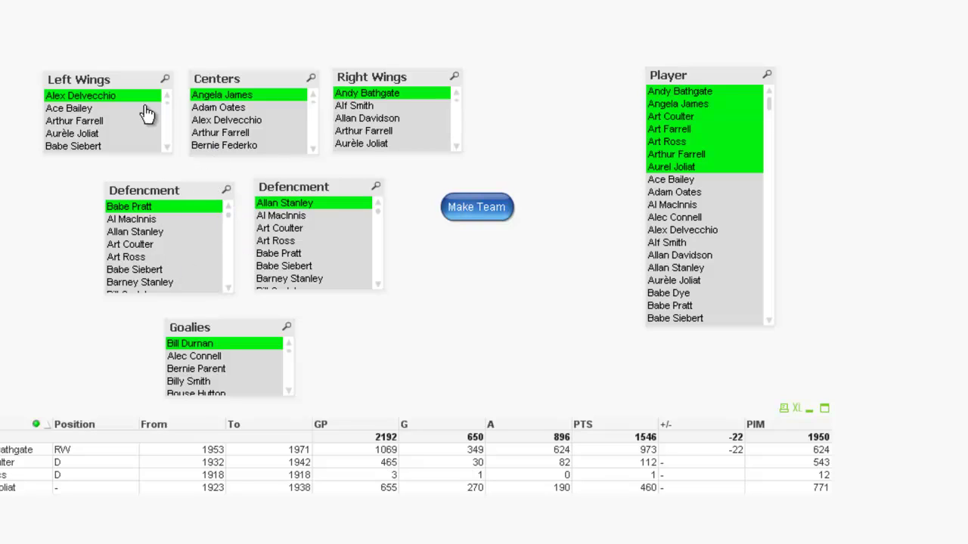
Run Make Team to select the currently picked players in the Player list.
{"action": "left_click", "coordinate": [464, 210]}
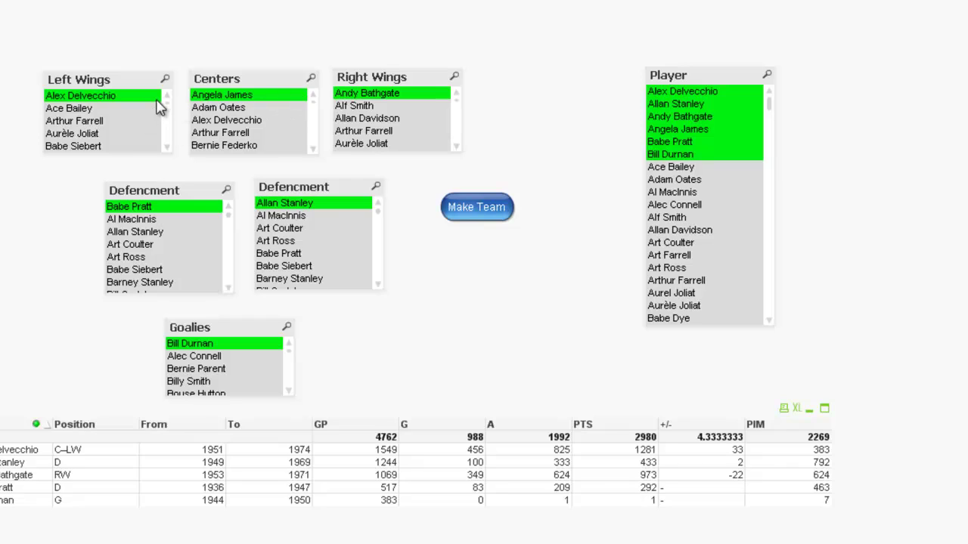
Search Left Wings for "hul" and pick Bobby Hull.
{"action": "left_click", "coordinate": [163, 79]}
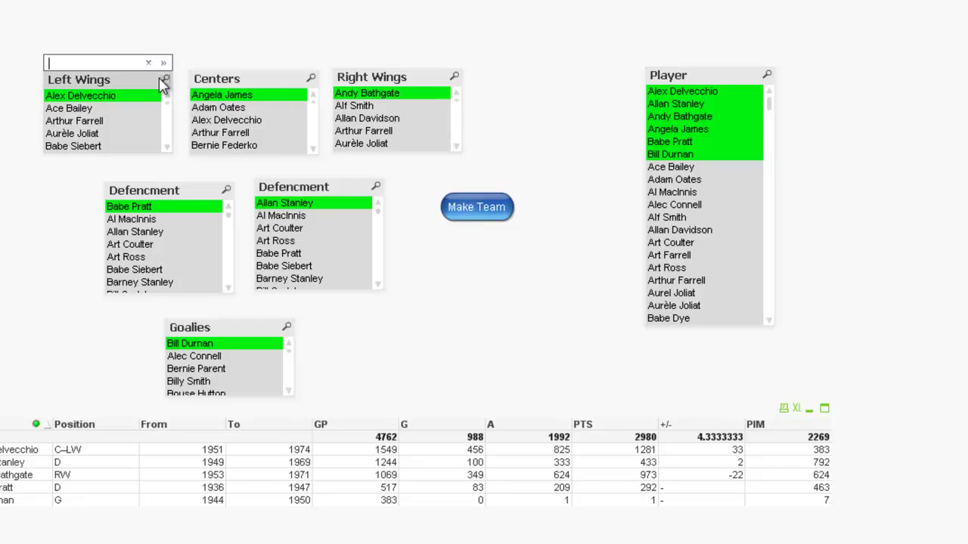
{"action": "type", "text": "hul"}
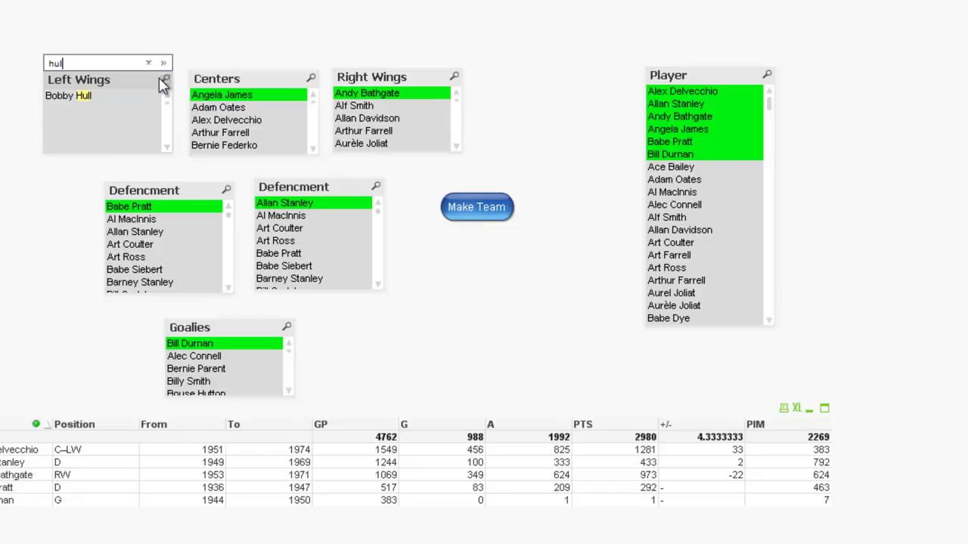
{"action": "key", "text": "Return"}
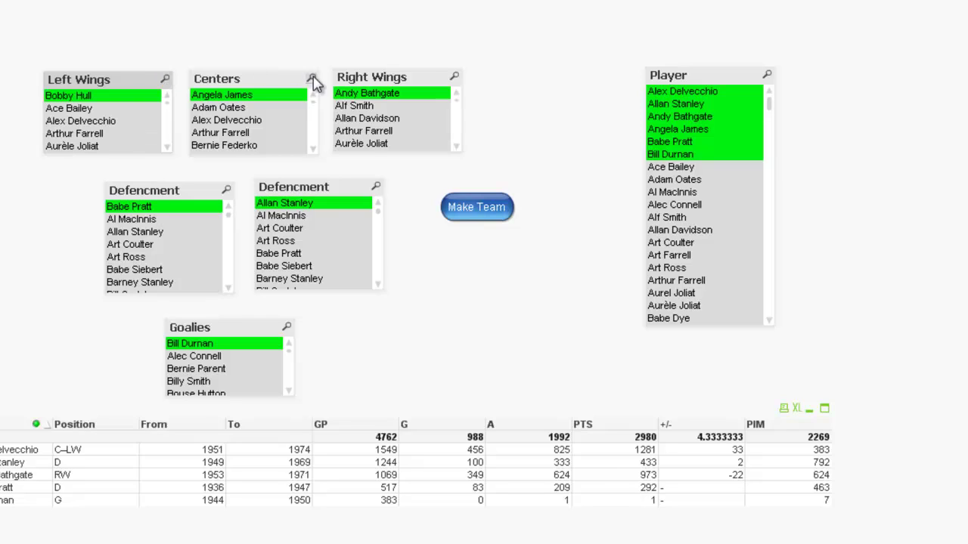
Search Centers for "wa" and pick Wayne Gretzky.
{"action": "left_click", "coordinate": [311, 79]}
{"action": "type", "text": "wa"}
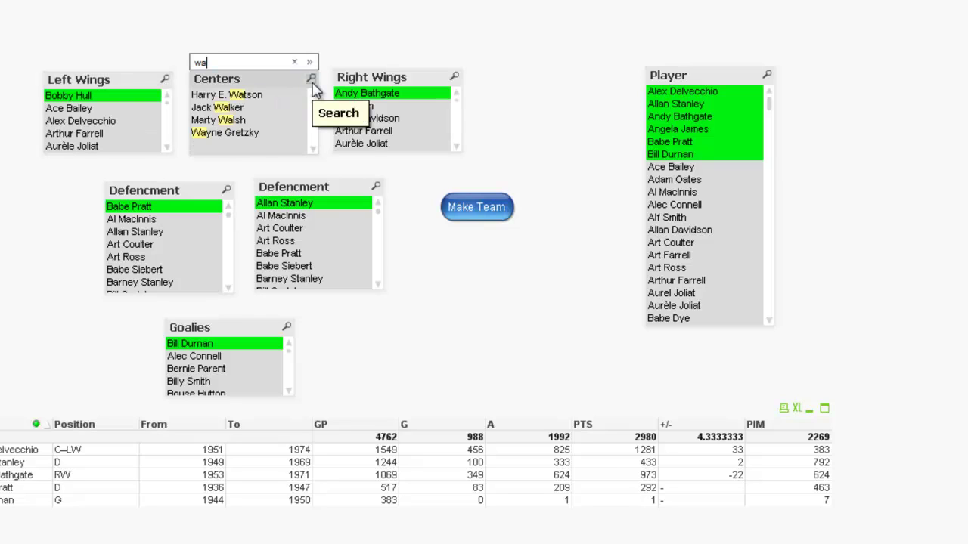
{"action": "left_click", "coordinate": [241, 120]}
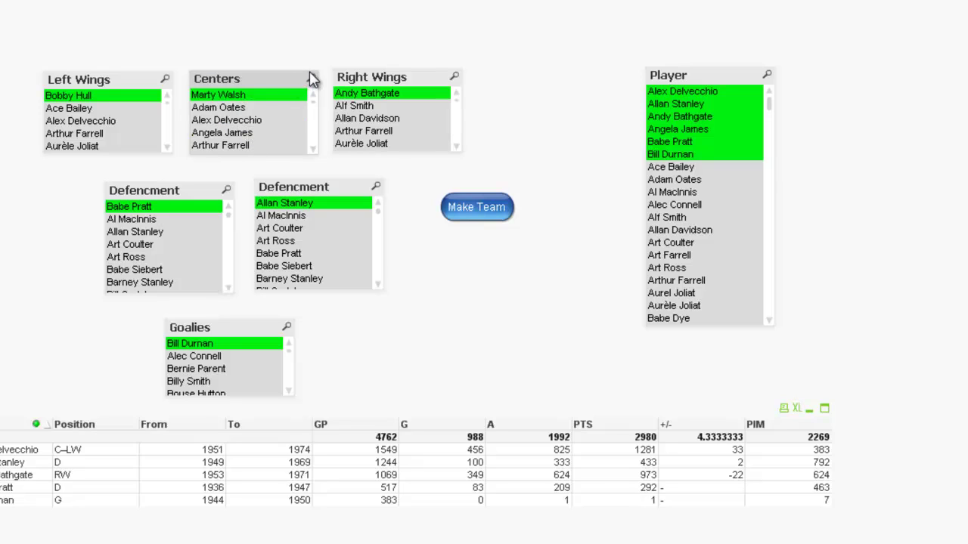
{"action": "left_click", "coordinate": [311, 79]}
{"action": "type", "text": "waty"}
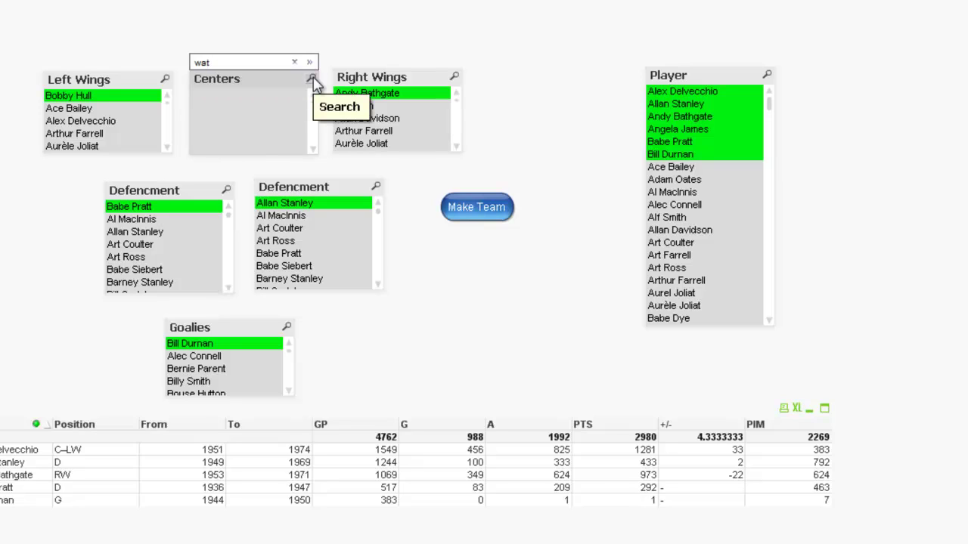
{"action": "key", "text": "BackSpace"}
{"action": "left_click", "coordinate": [242, 133]}
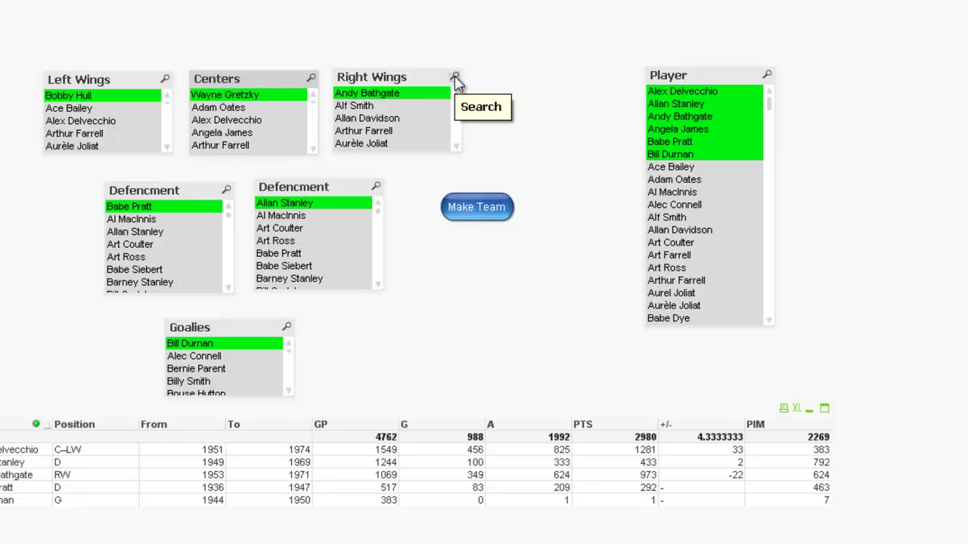
Search Right Wings for "mau" and pick Maurice Richard.
{"action": "left_click", "coordinate": [455, 78]}
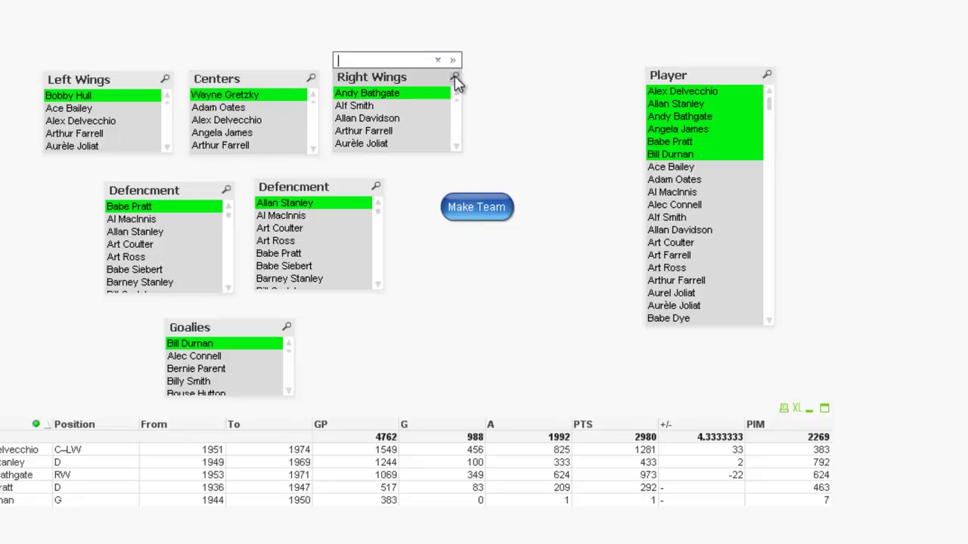
{"action": "type", "text": "mau"}
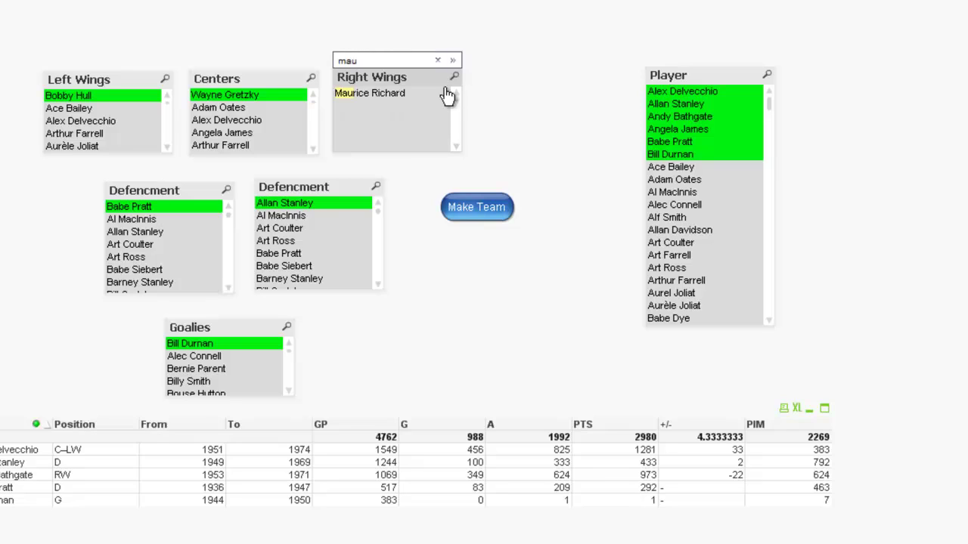
{"action": "left_click", "coordinate": [374, 93]}
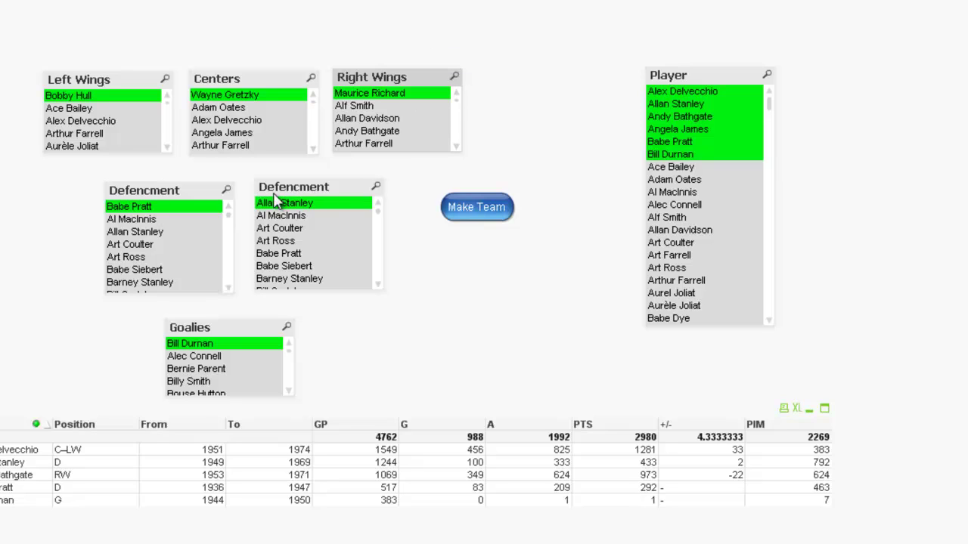
Search the two Defencment lists and pick Tim Horton in the first and Paul Coffey in the second.
{"action": "left_click", "coordinate": [226, 190]}
{"action": "type", "text": "ru"}
{"action": "key", "text": "BackSpace"}
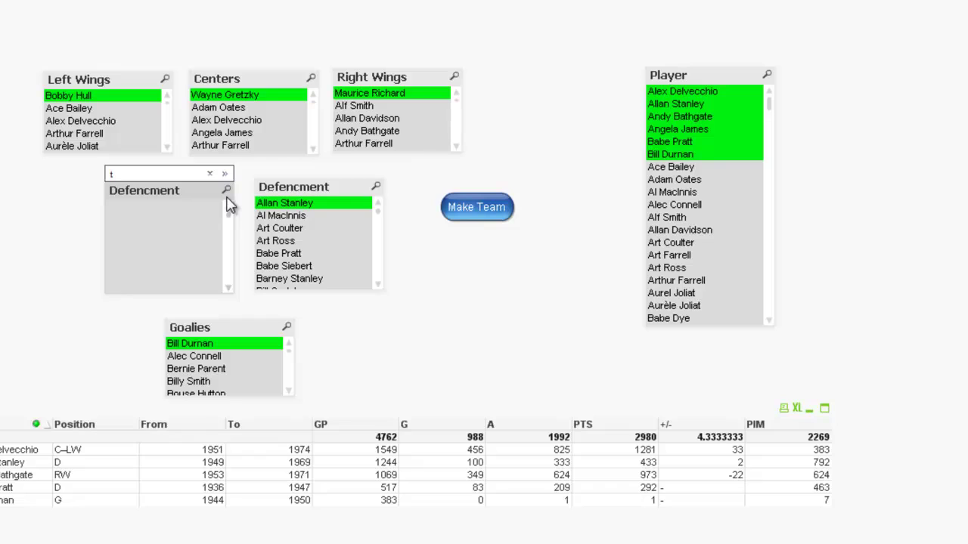
{"action": "type", "text": "im"}
{"action": "left_click", "coordinate": [195, 207]}
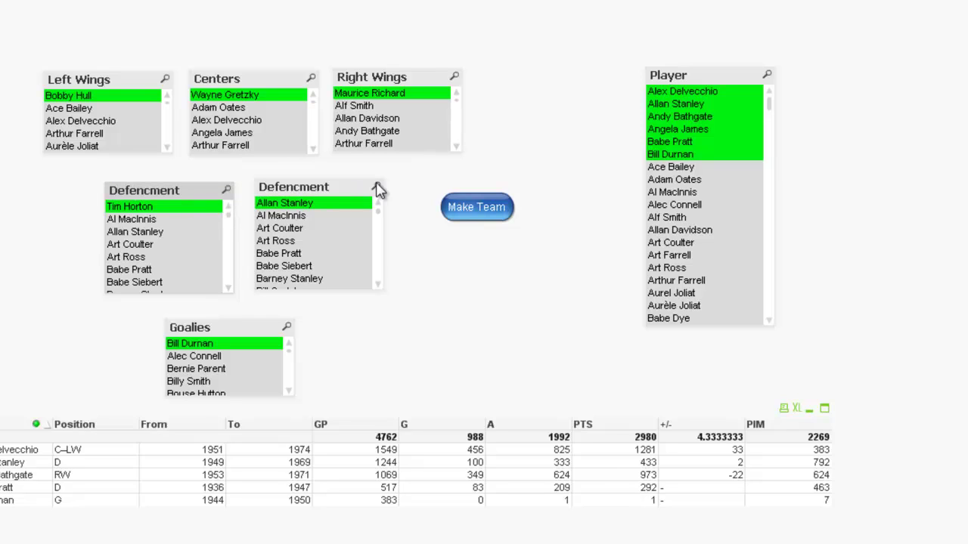
{"action": "left_click", "coordinate": [376, 187]}
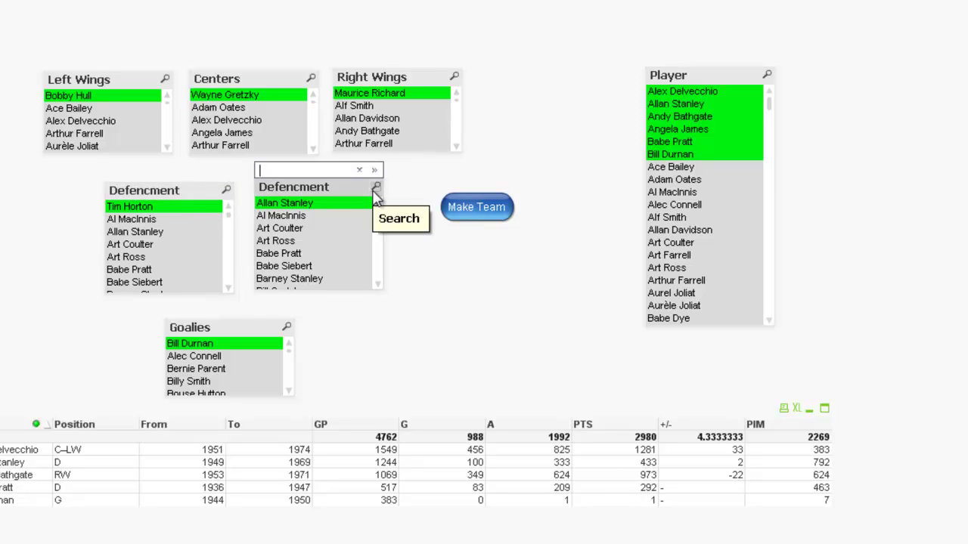
{"action": "left_click", "coordinate": [313, 204]}
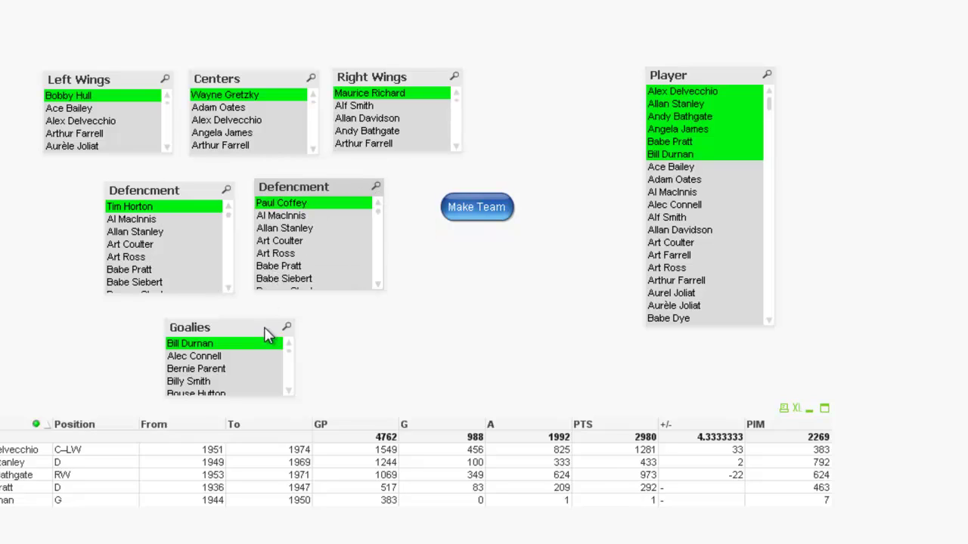
Search Goalies for "plan", pick Jacques Plante, and run Make Team on the new lineup.
{"action": "left_click", "coordinate": [287, 328]}
{"action": "type", "text": "plan"}
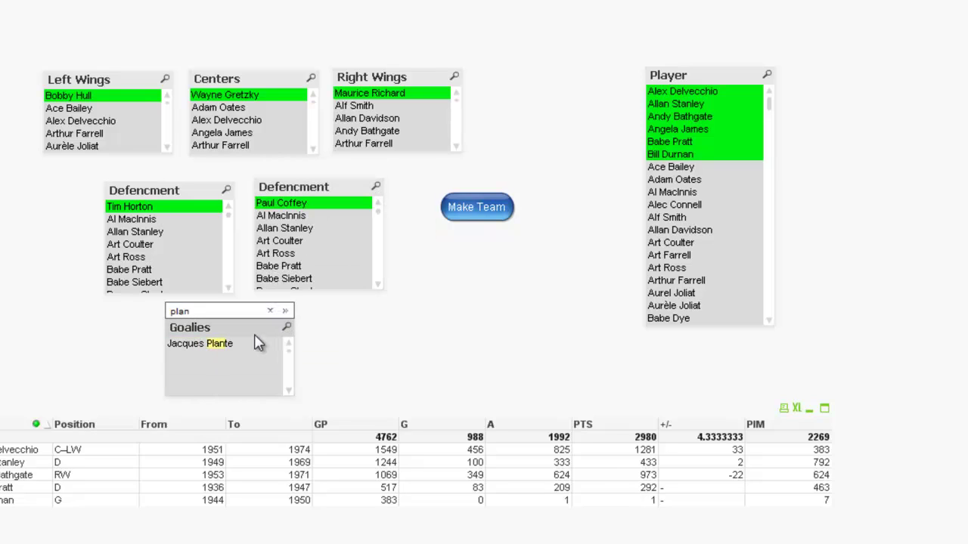
{"action": "left_click", "coordinate": [241, 344]}
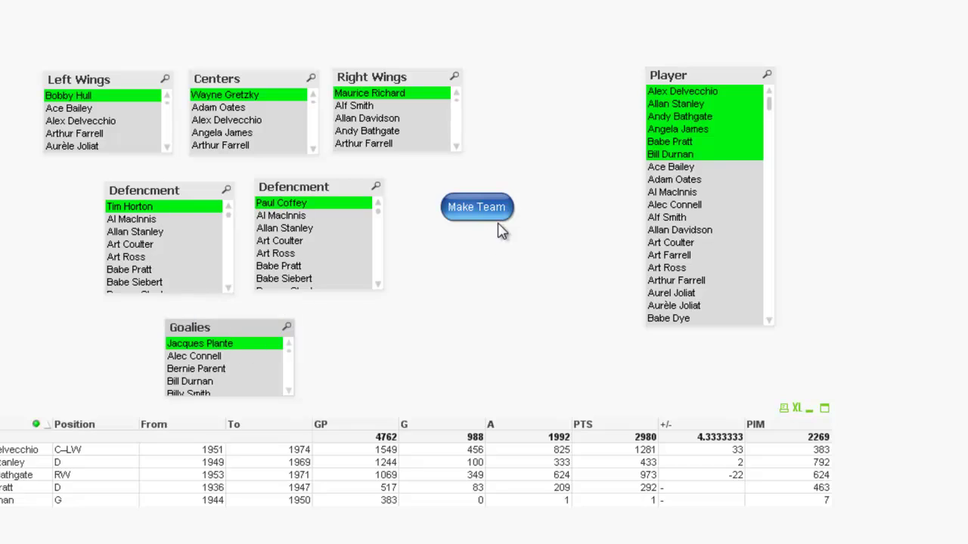
{"action": "left_click", "coordinate": [477, 209]}
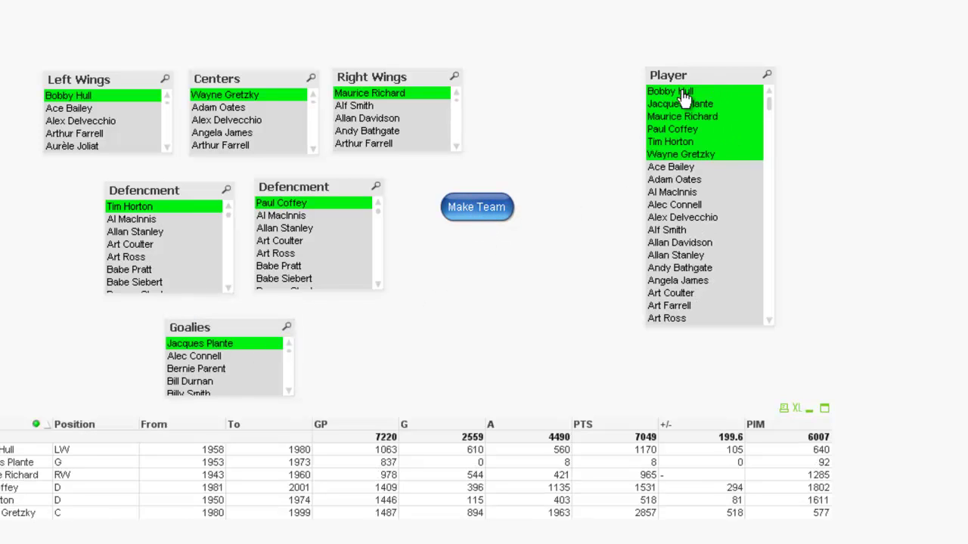